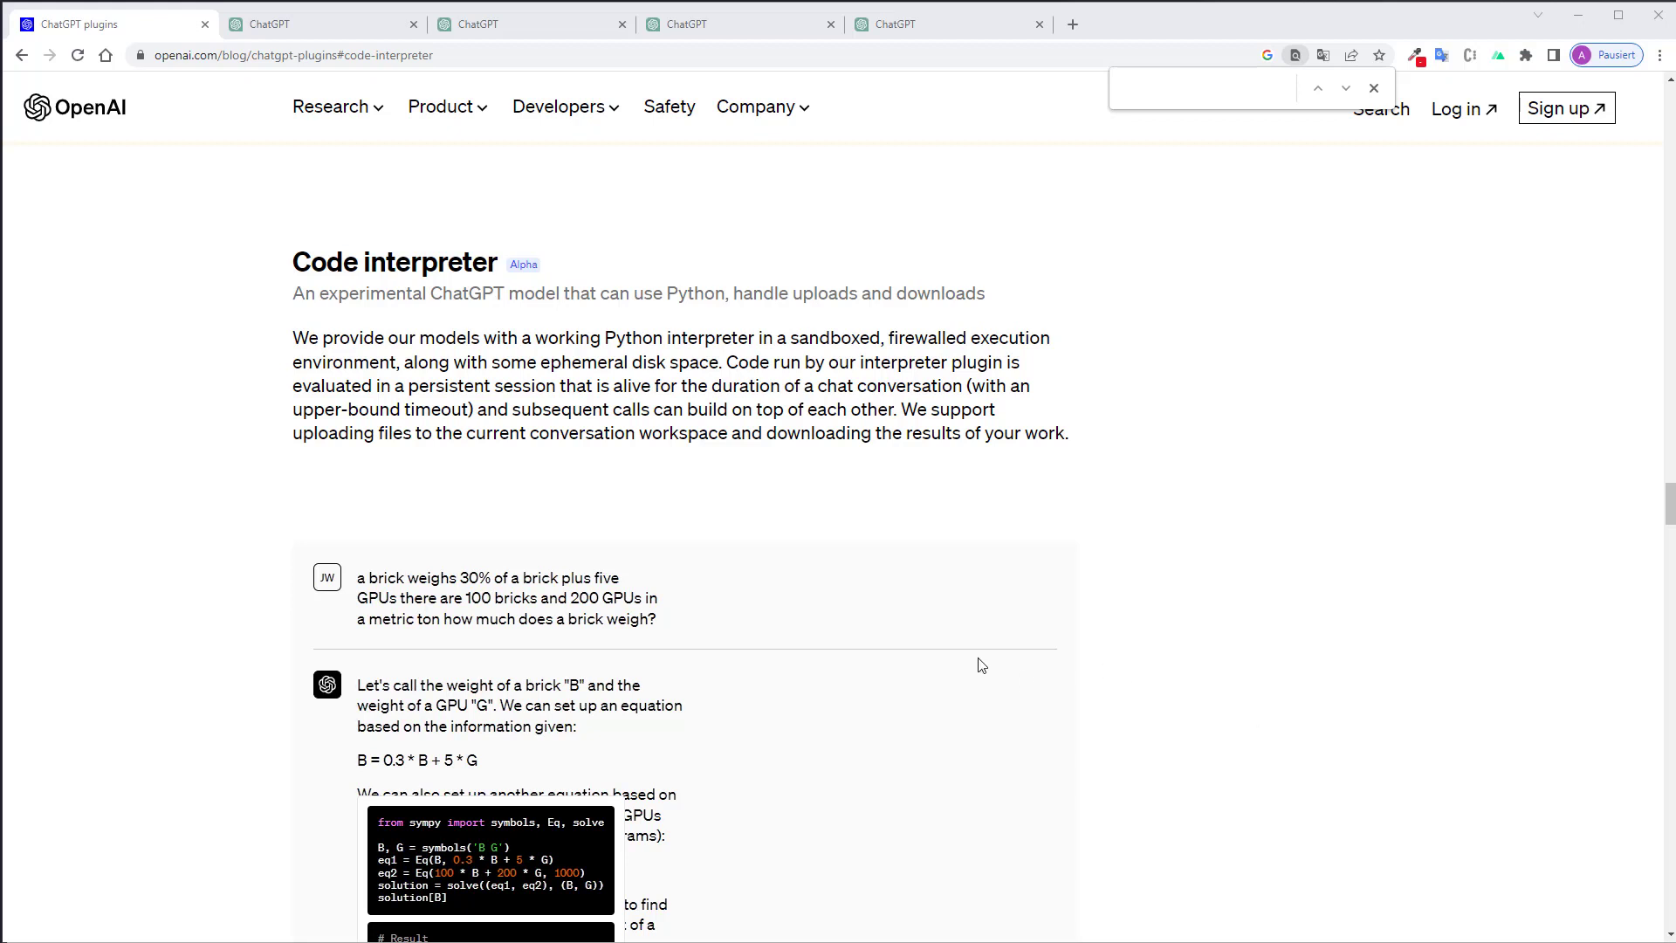
Highlight the article's mentions of ChatGPT, a working Python interpreter, sandboxed and firewalled.
{"action": "left_click_drag", "start_coordinate": [430, 293], "coordinate": [609, 293]}
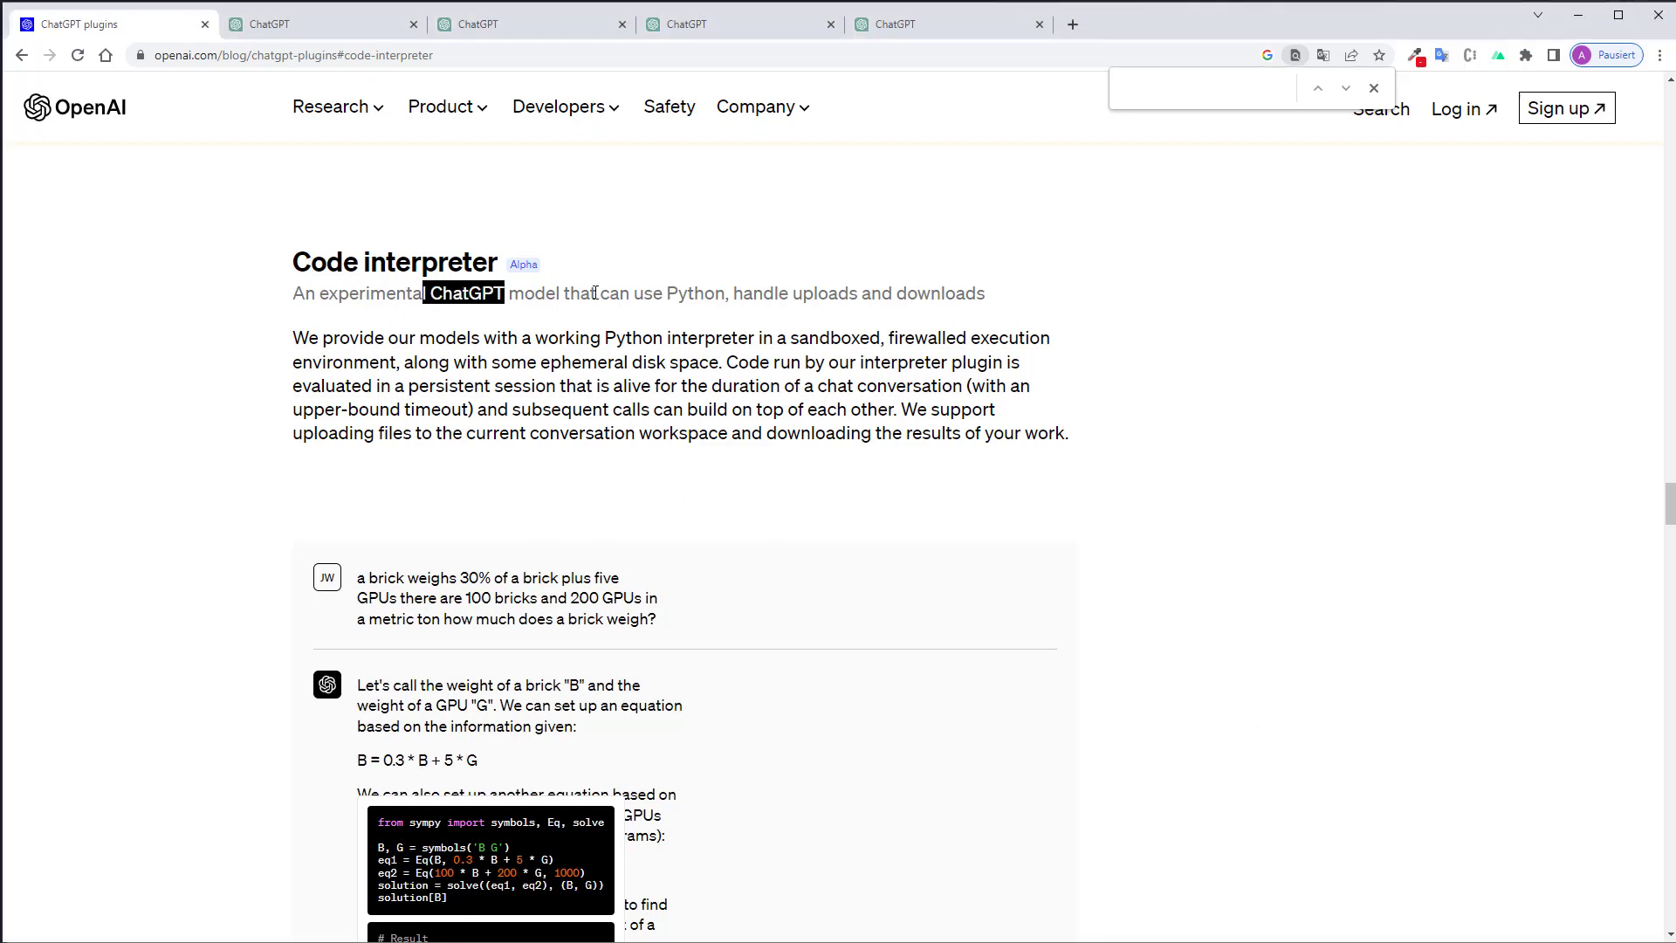
{"action": "left_click", "coordinate": [686, 292]}
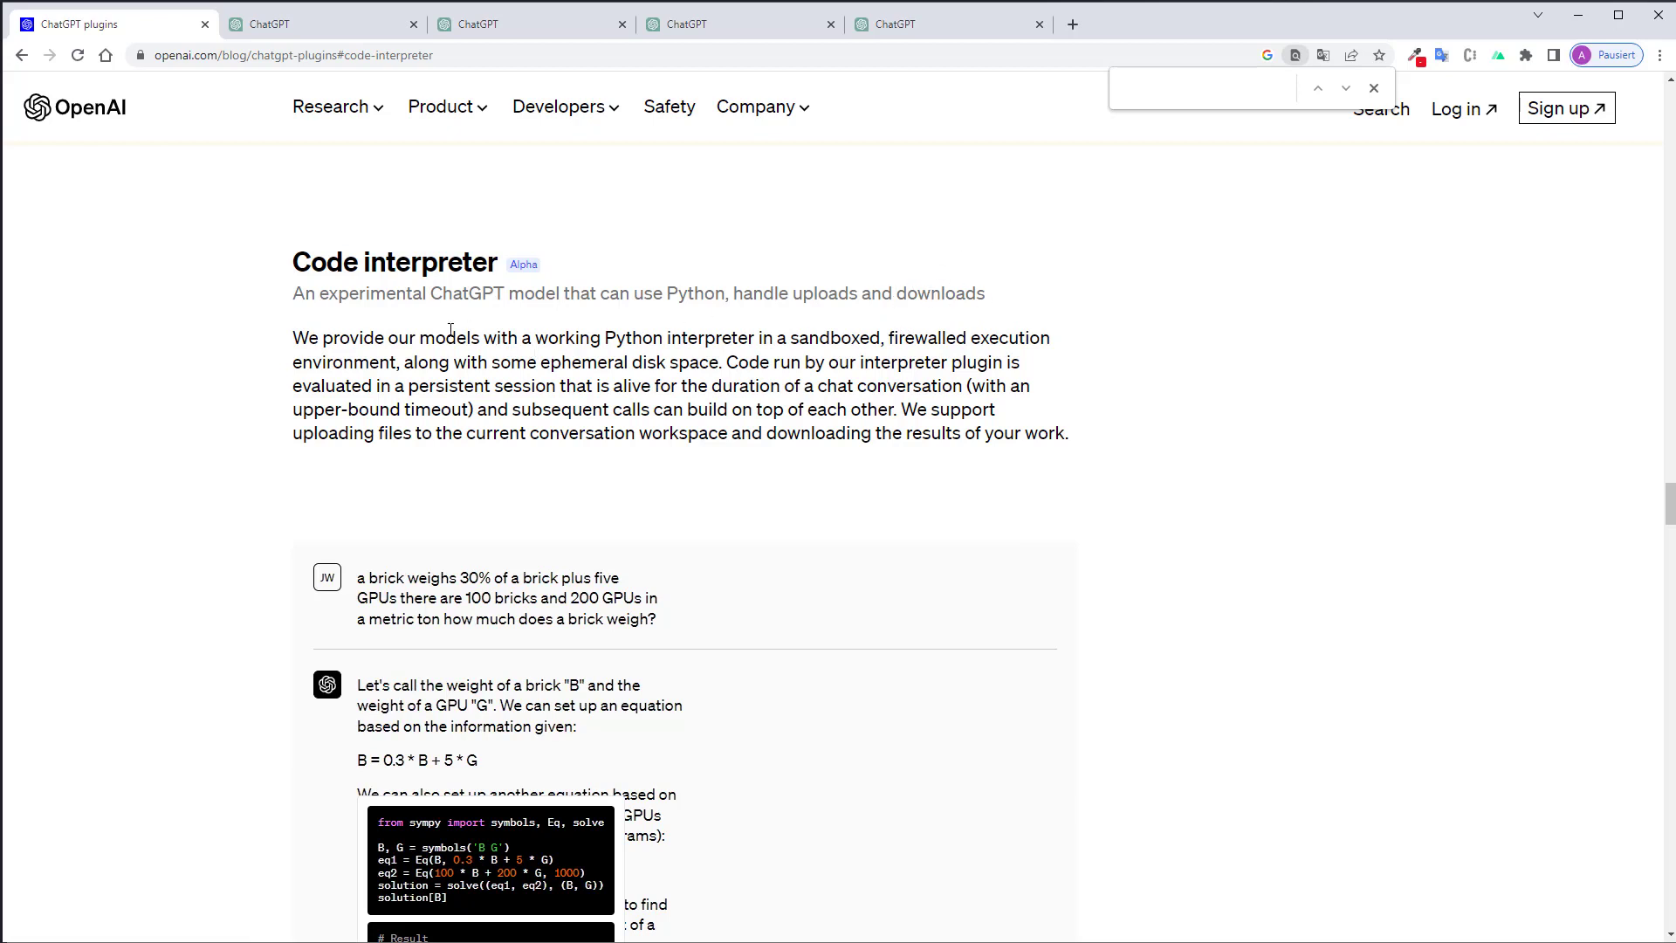
{"action": "left_click_drag", "start_coordinate": [361, 338], "coordinate": [753, 338]}
{"action": "left_click", "coordinate": [865, 336]}
{"action": "double_click", "coordinate": [833, 339]}
{"action": "double_click", "coordinate": [926, 338]}
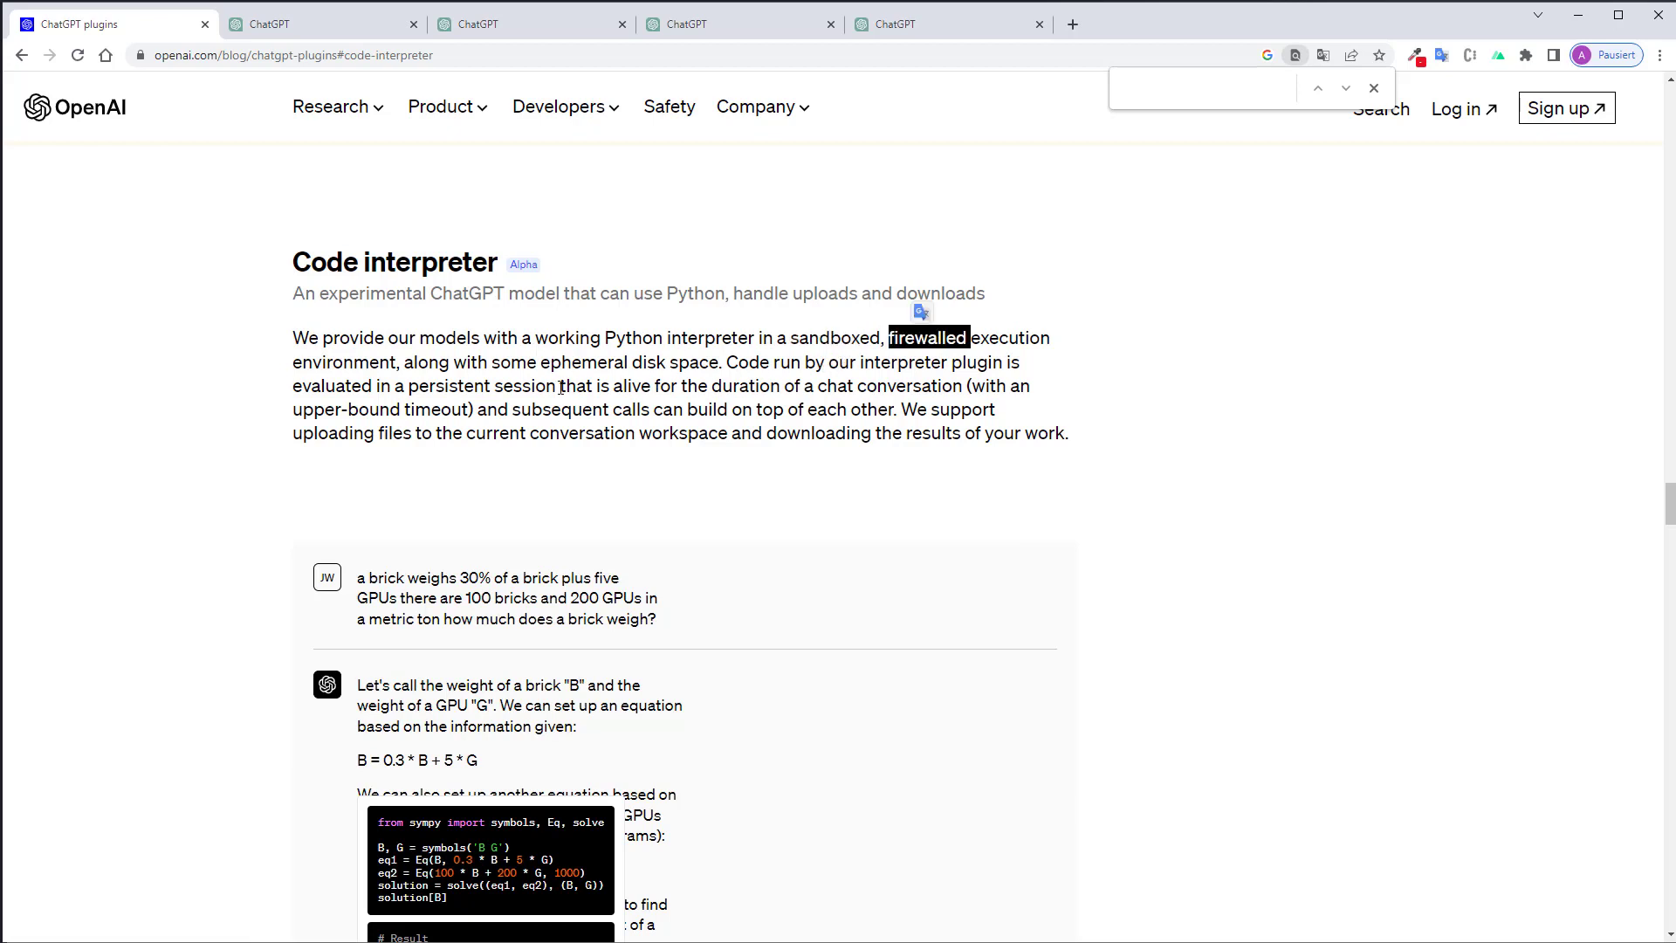
{"action": "left_click", "coordinate": [1219, 501]}
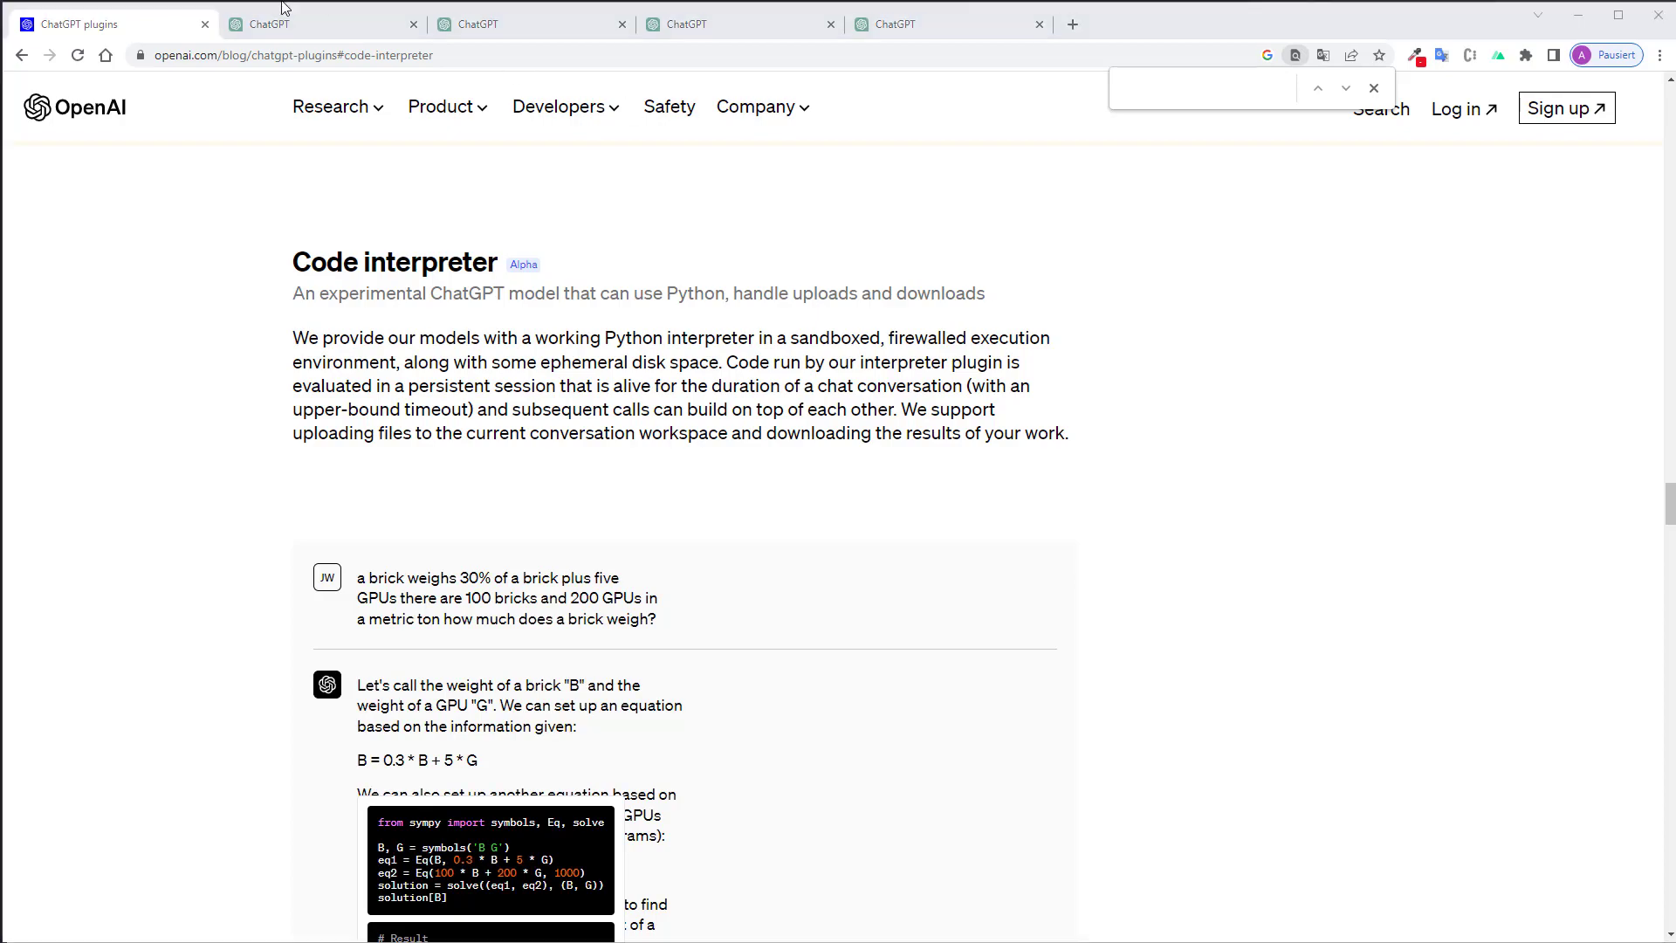
Enable the Code interpreter beta feature and select the GPT-4 Code Interpreter model.
{"action": "left_click", "coordinate": [269, 23]}
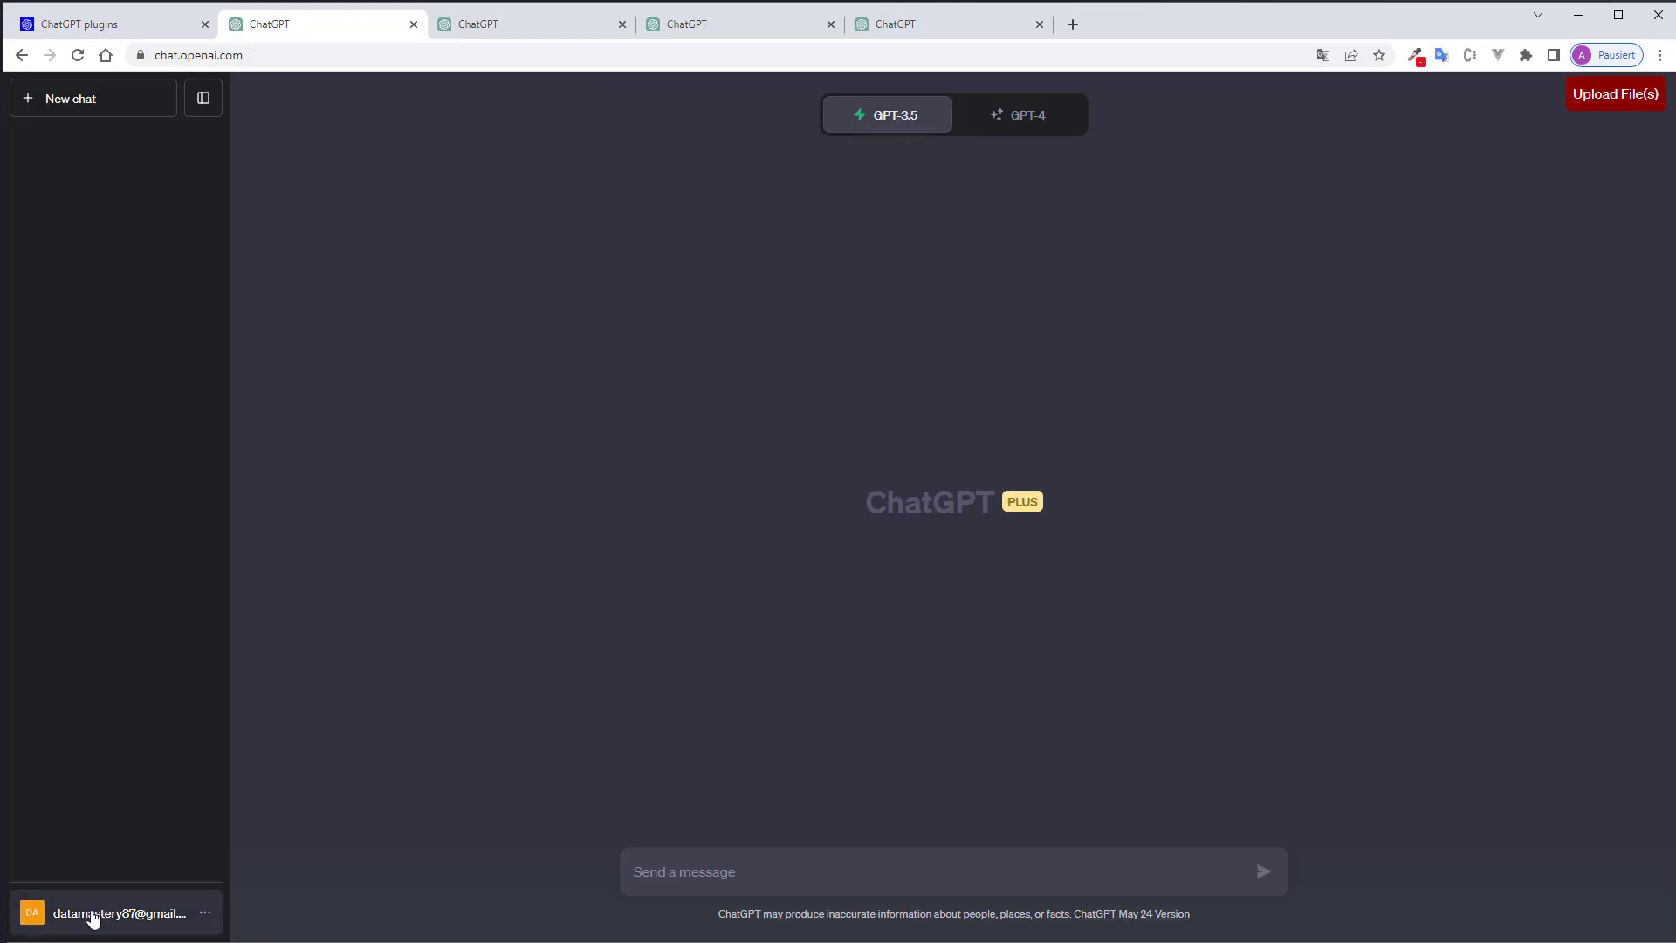
{"action": "left_click", "coordinate": [94, 913]}
{"action": "left_click", "coordinate": [99, 810]}
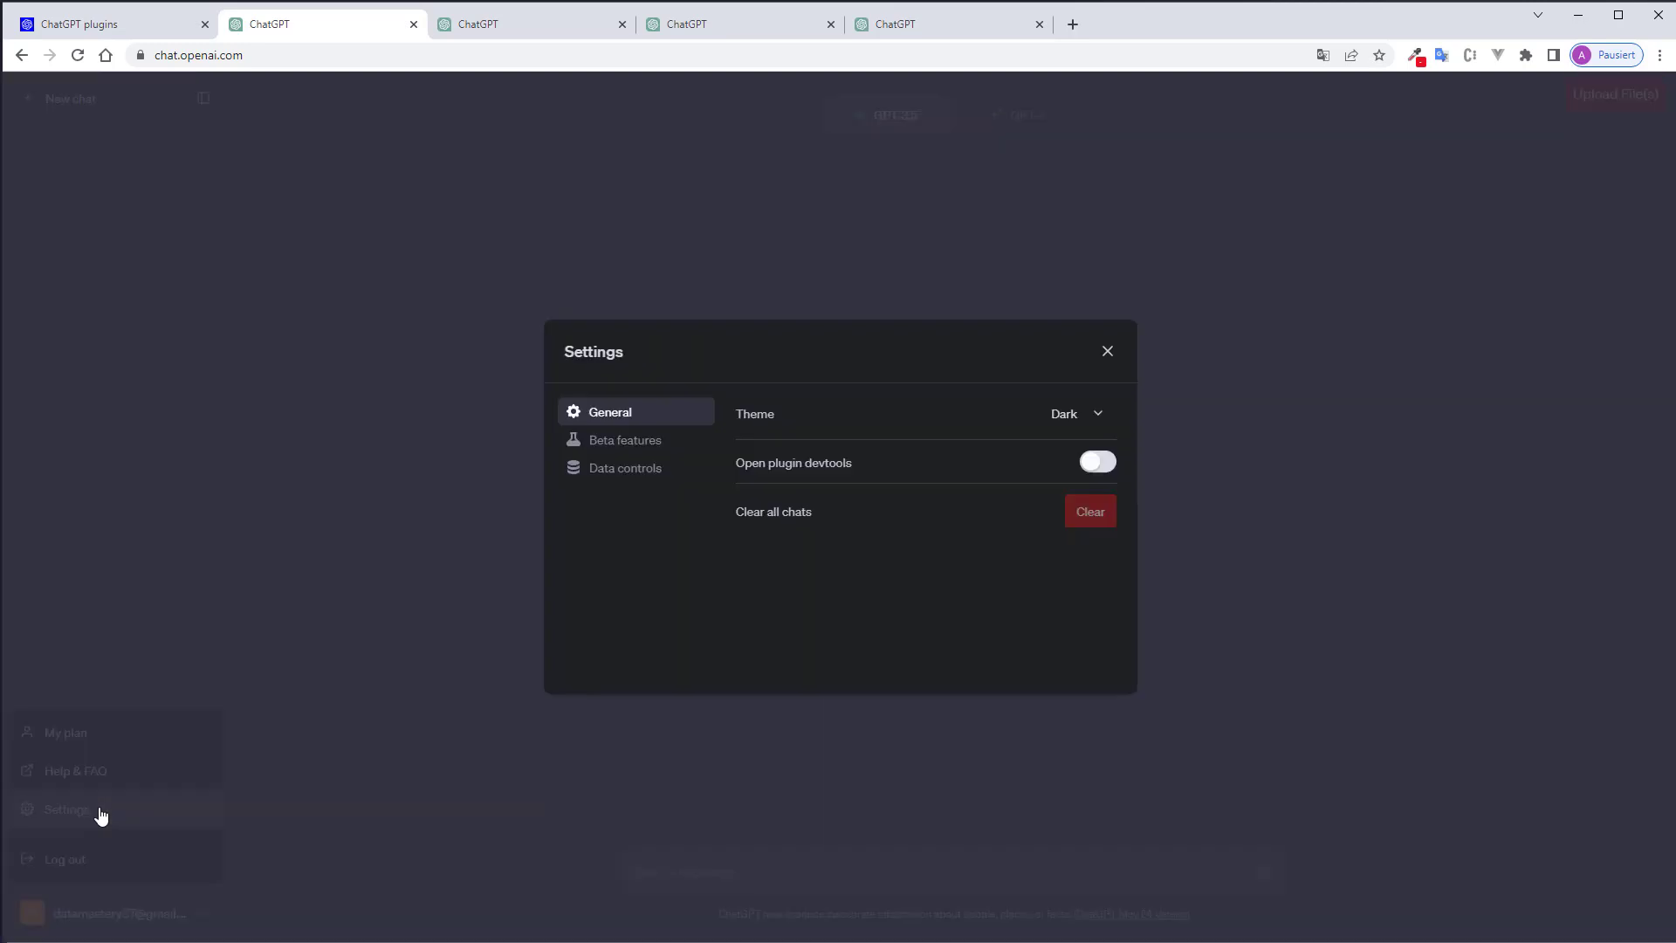
{"action": "left_click", "coordinate": [632, 443]}
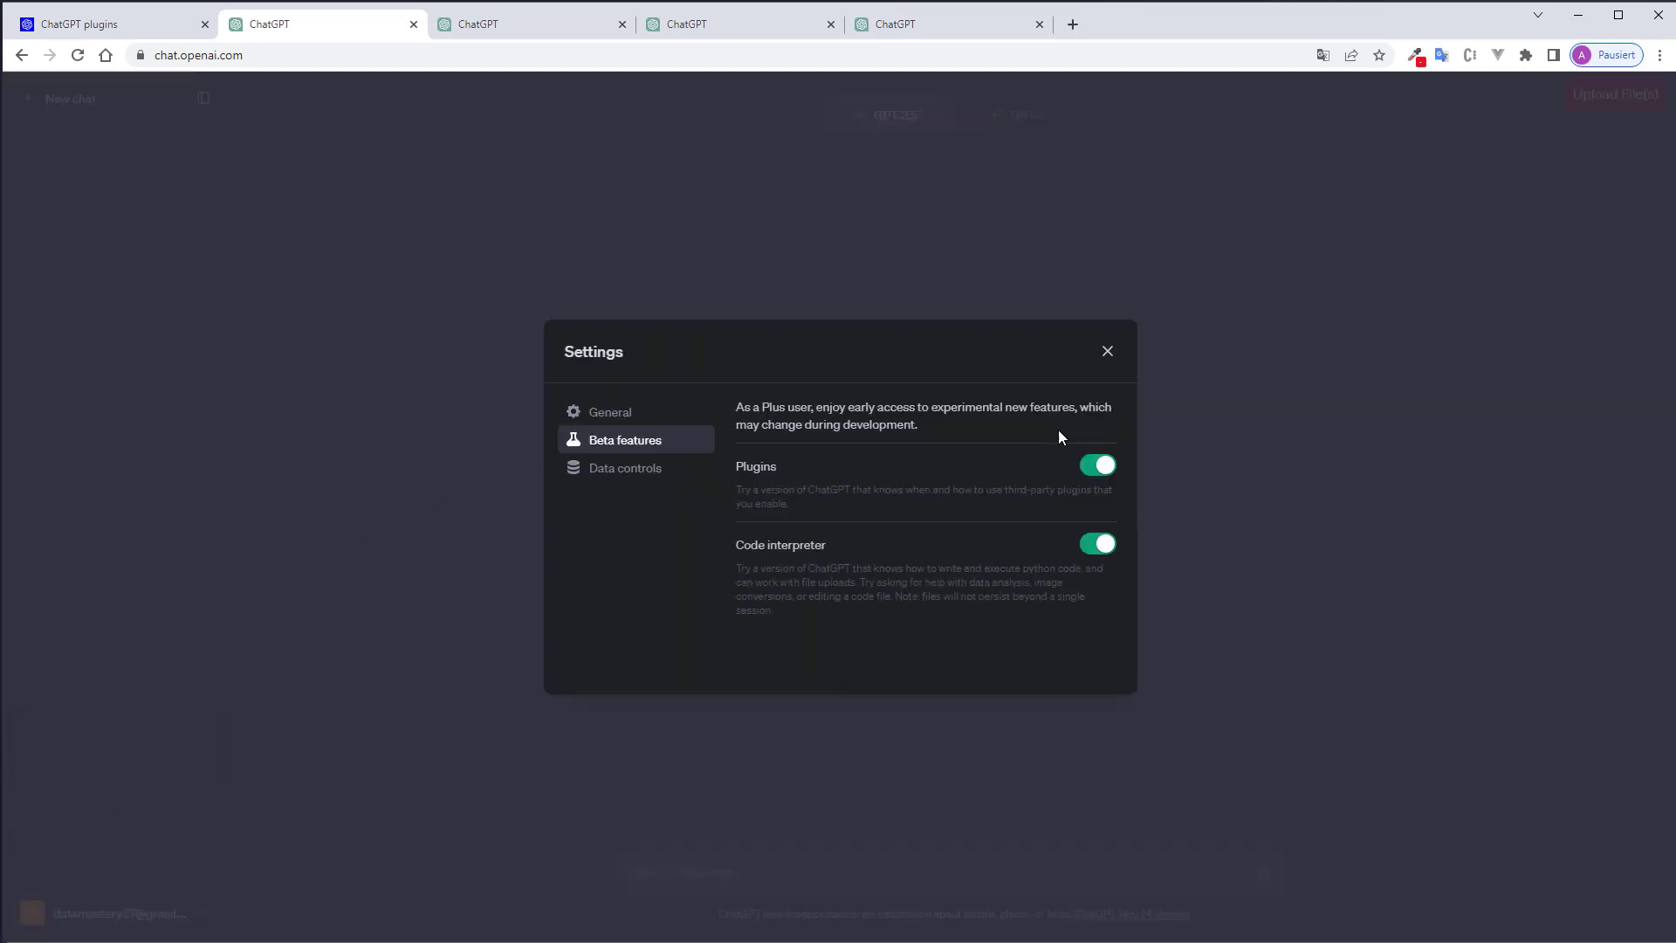
{"action": "left_click", "coordinate": [1098, 545]}
{"action": "left_click", "coordinate": [1104, 551]}
{"action": "left_click", "coordinate": [1110, 354]}
{"action": "left_click", "coordinate": [1026, 116]}
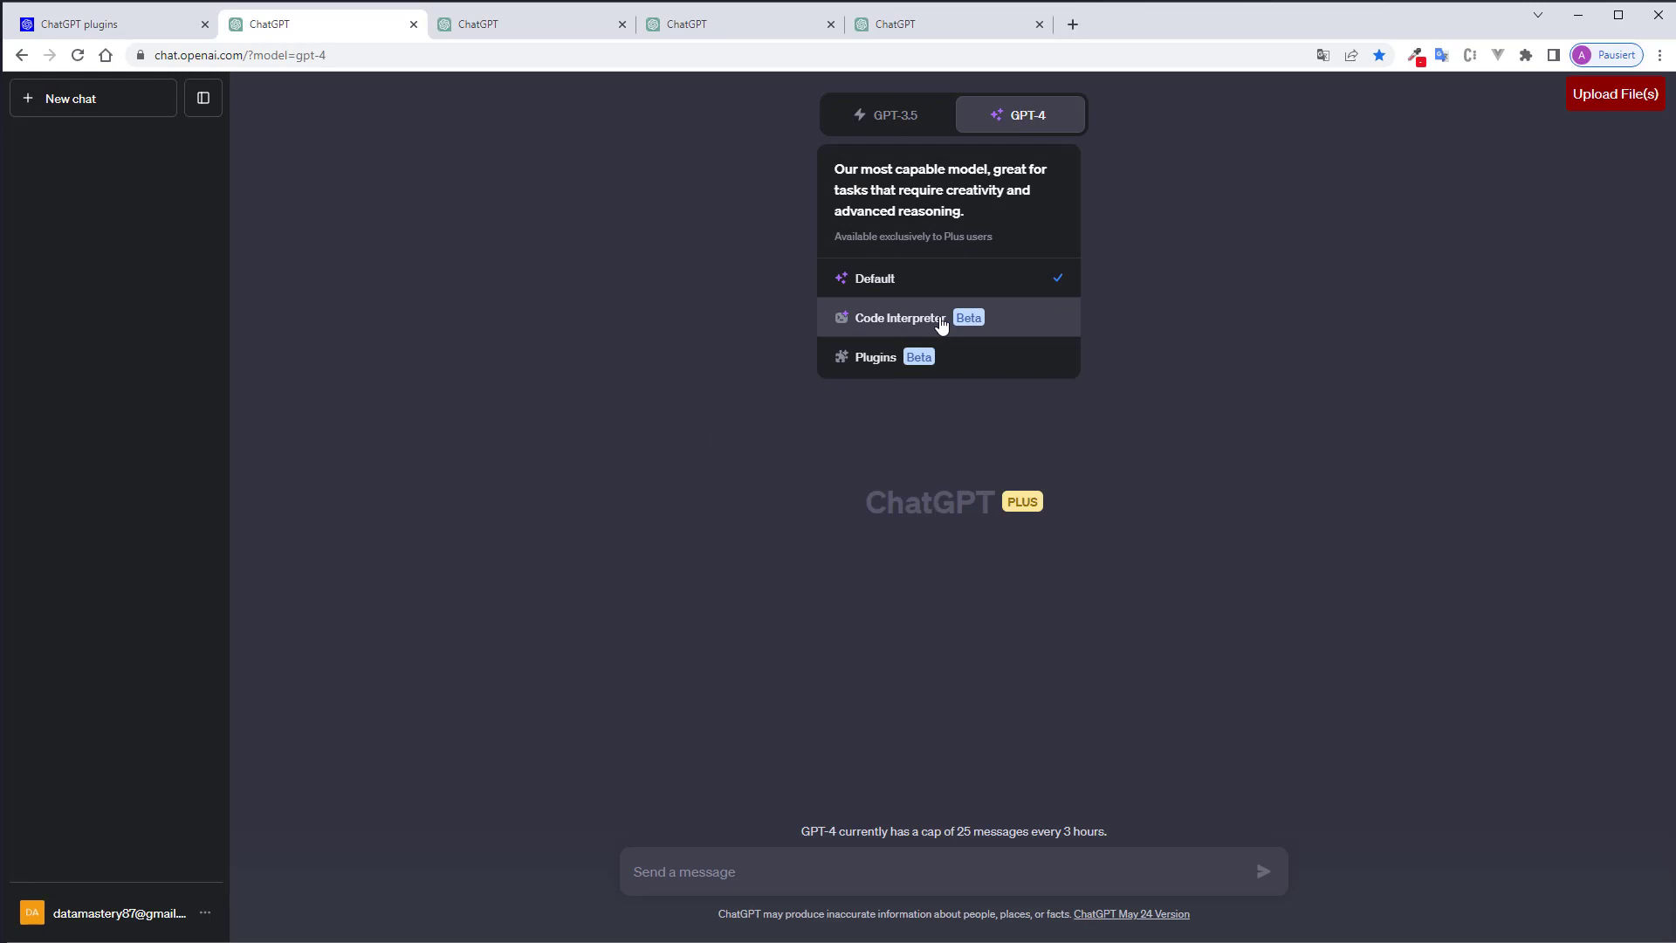
{"action": "left_click", "coordinate": [930, 318]}
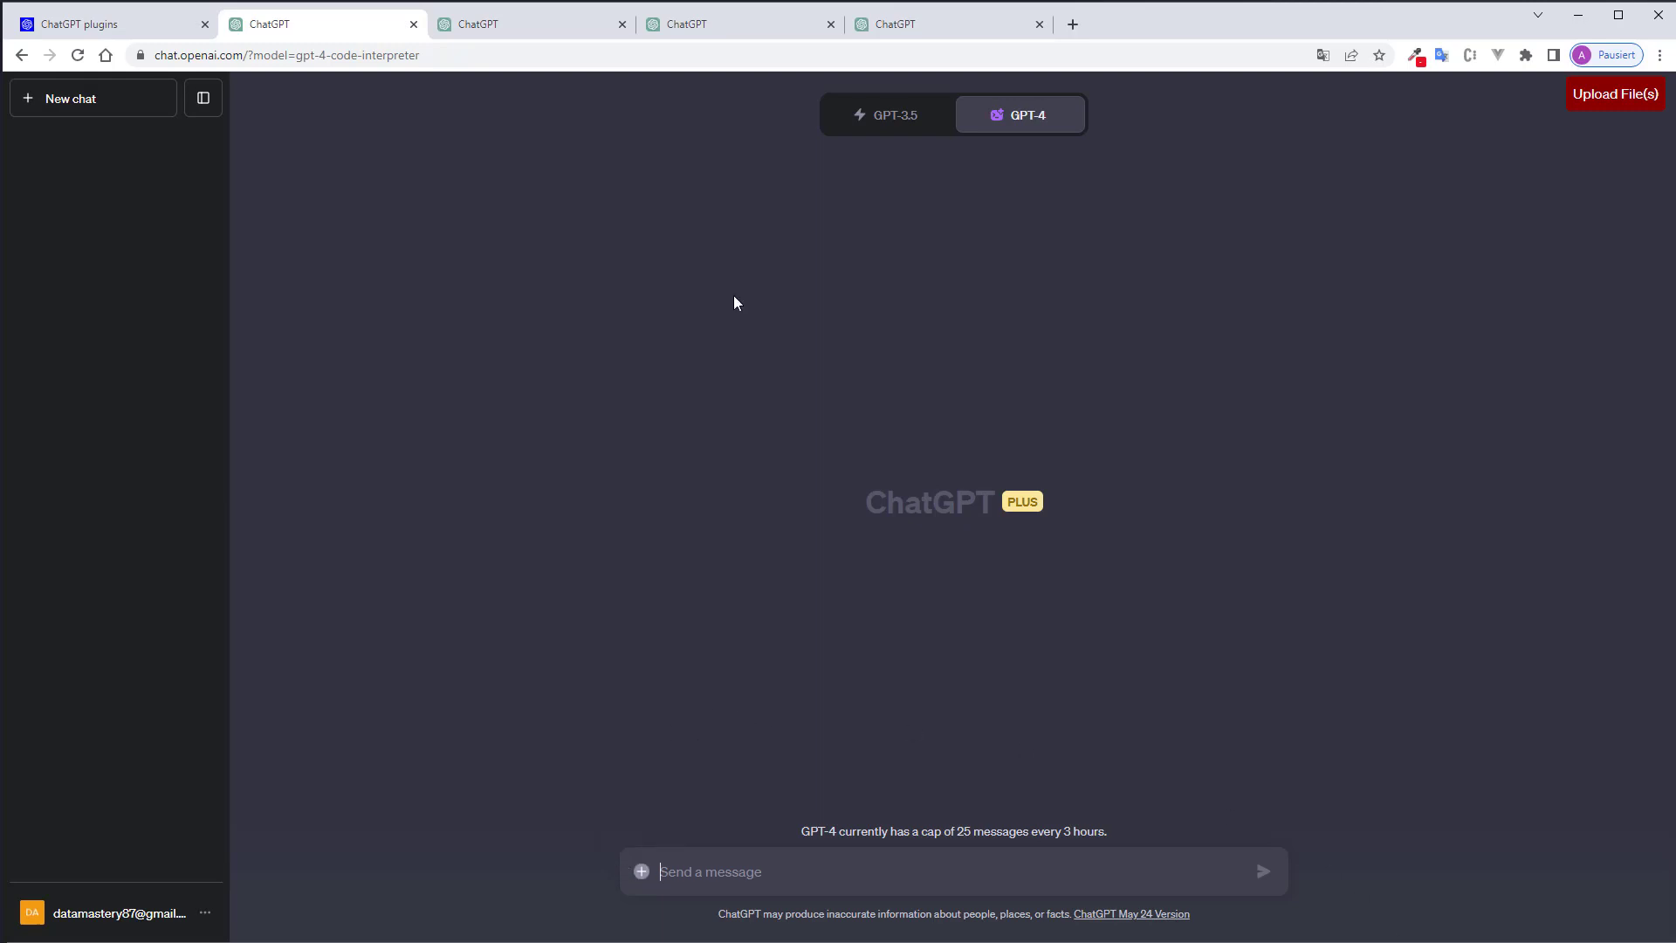
Highlight the drafted prompt's requests for a dataset look, a downloadable report and visualisations.
{"action": "left_click", "coordinate": [510, 24]}
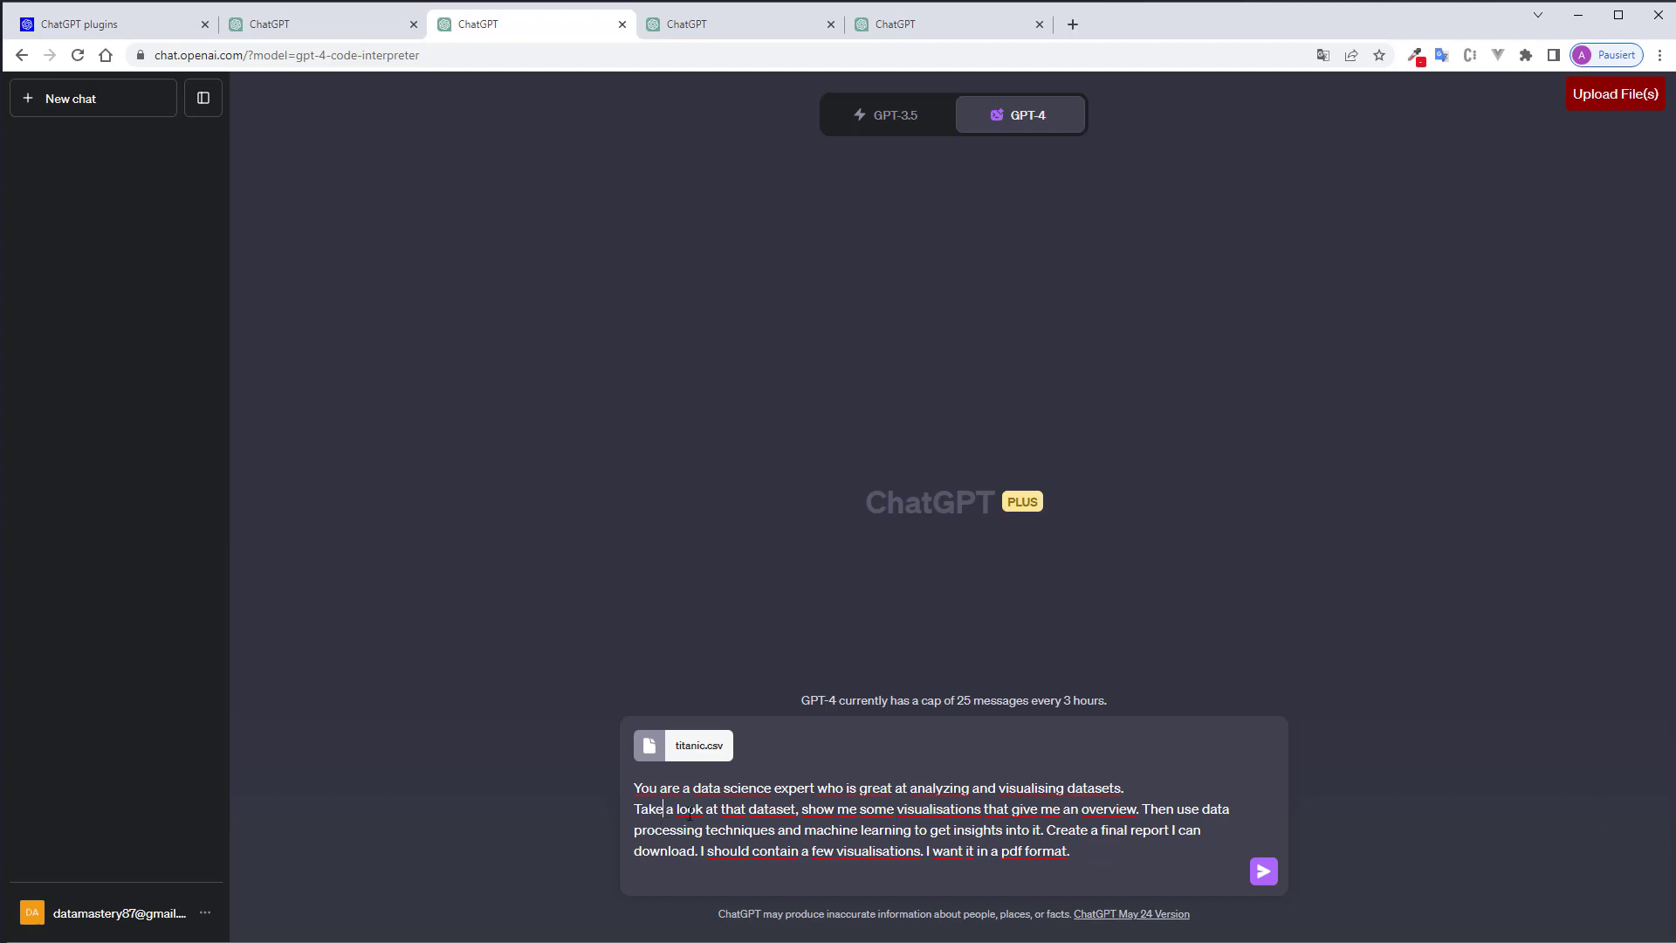
{"action": "left_click_drag", "start_coordinate": [665, 812], "coordinate": [801, 812]}
{"action": "left_click_drag", "start_coordinate": [1048, 829], "coordinate": [700, 851]}
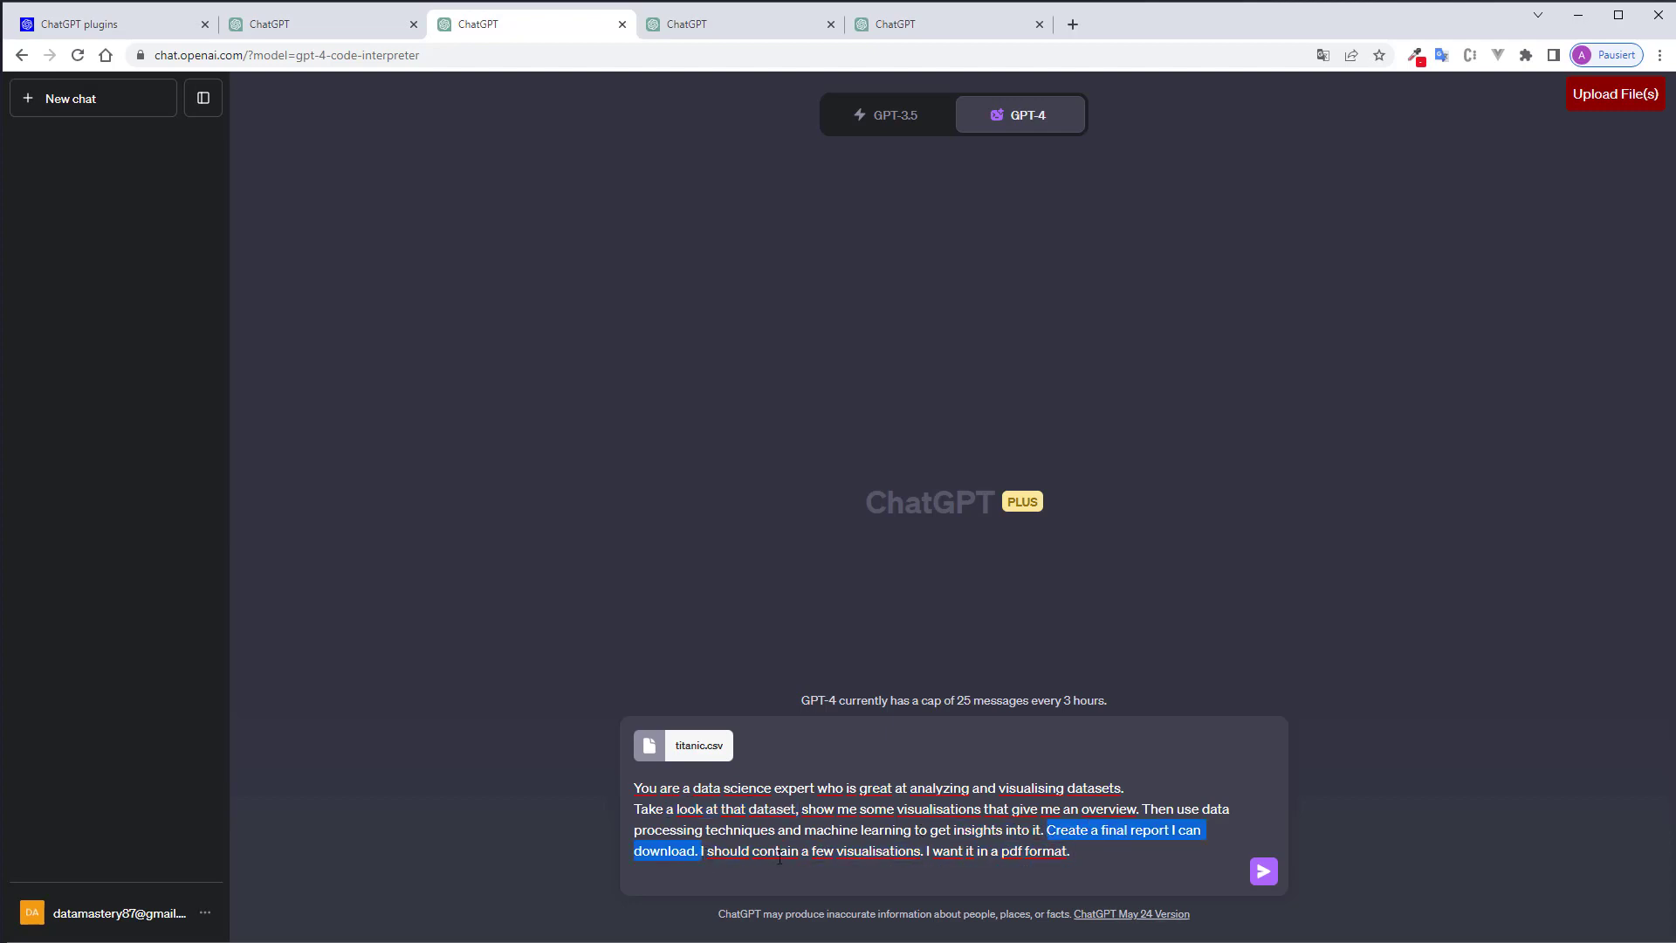
{"action": "left_click_drag", "start_coordinate": [727, 852], "coordinate": [885, 851]}
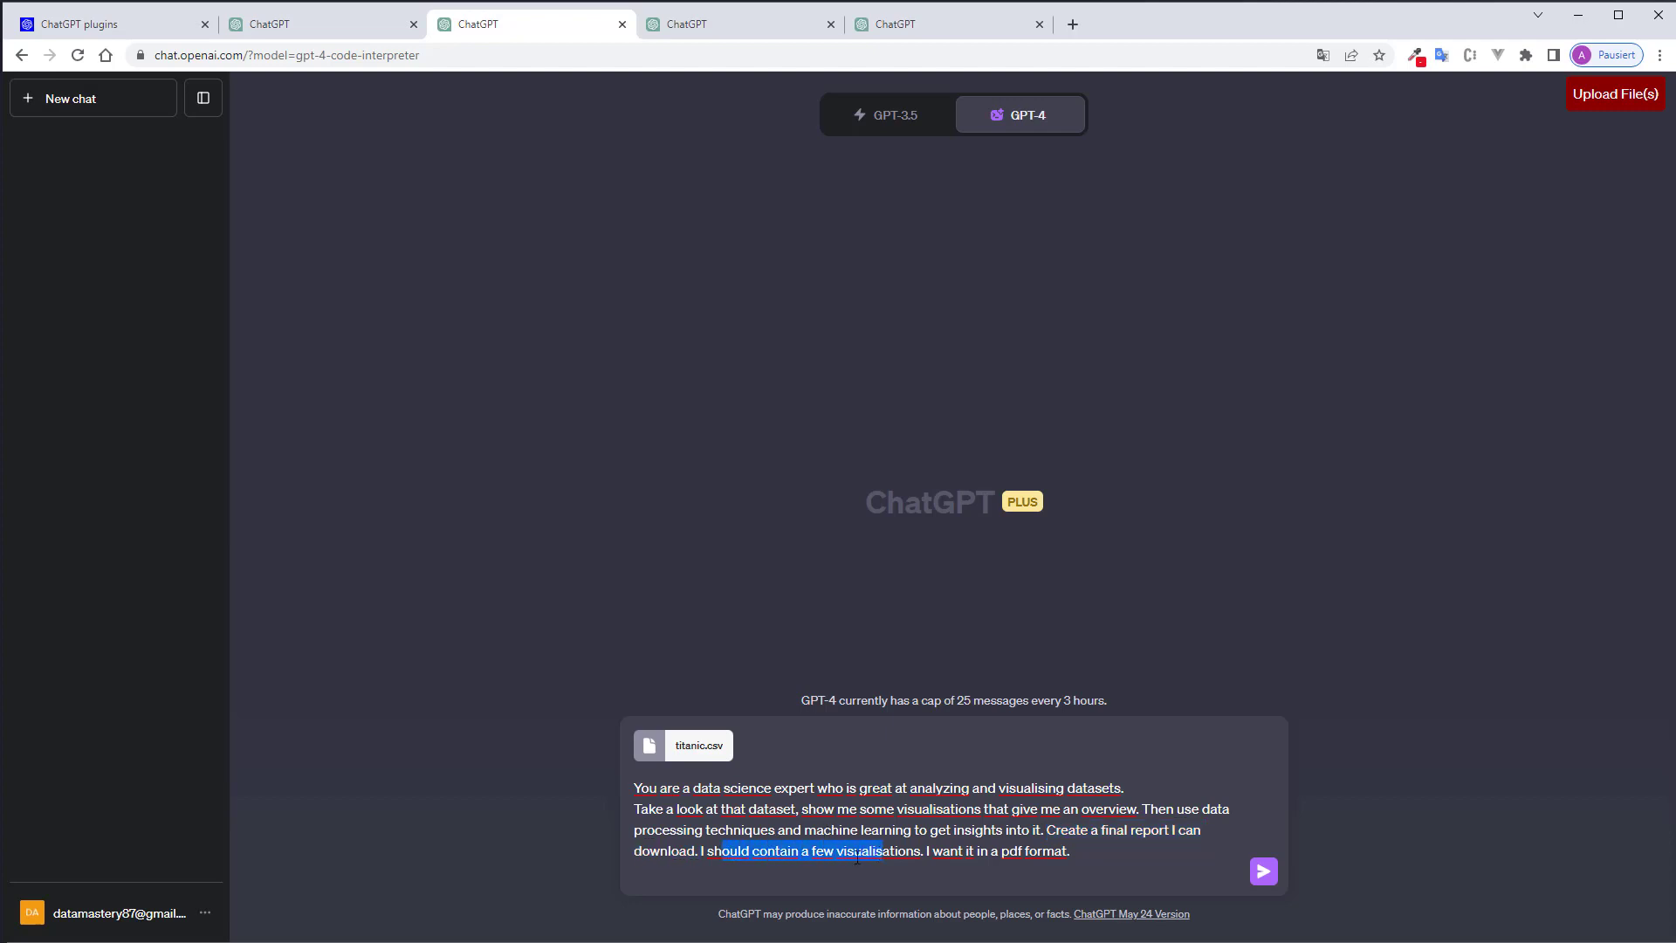
Send the titanic.csv analysis request and inspect its dataset-loading and visualisation code.
{"action": "left_click", "coordinate": [1111, 843]}
{"action": "key", "text": "Return"}
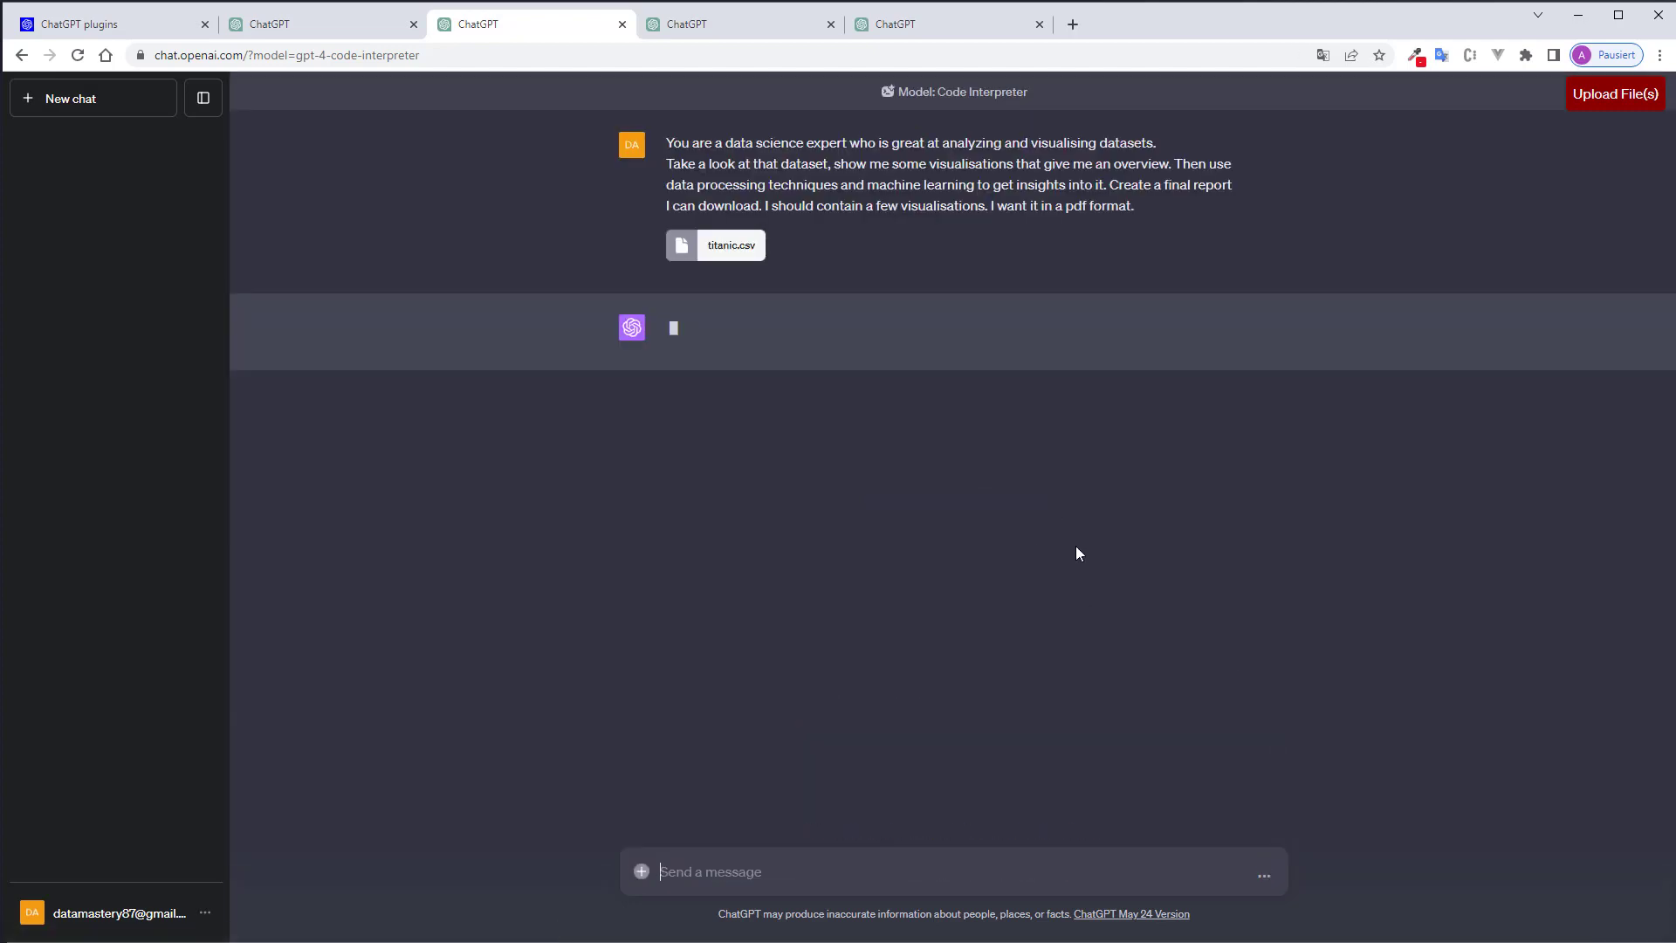
{"action": "left_click", "coordinate": [815, 331]}
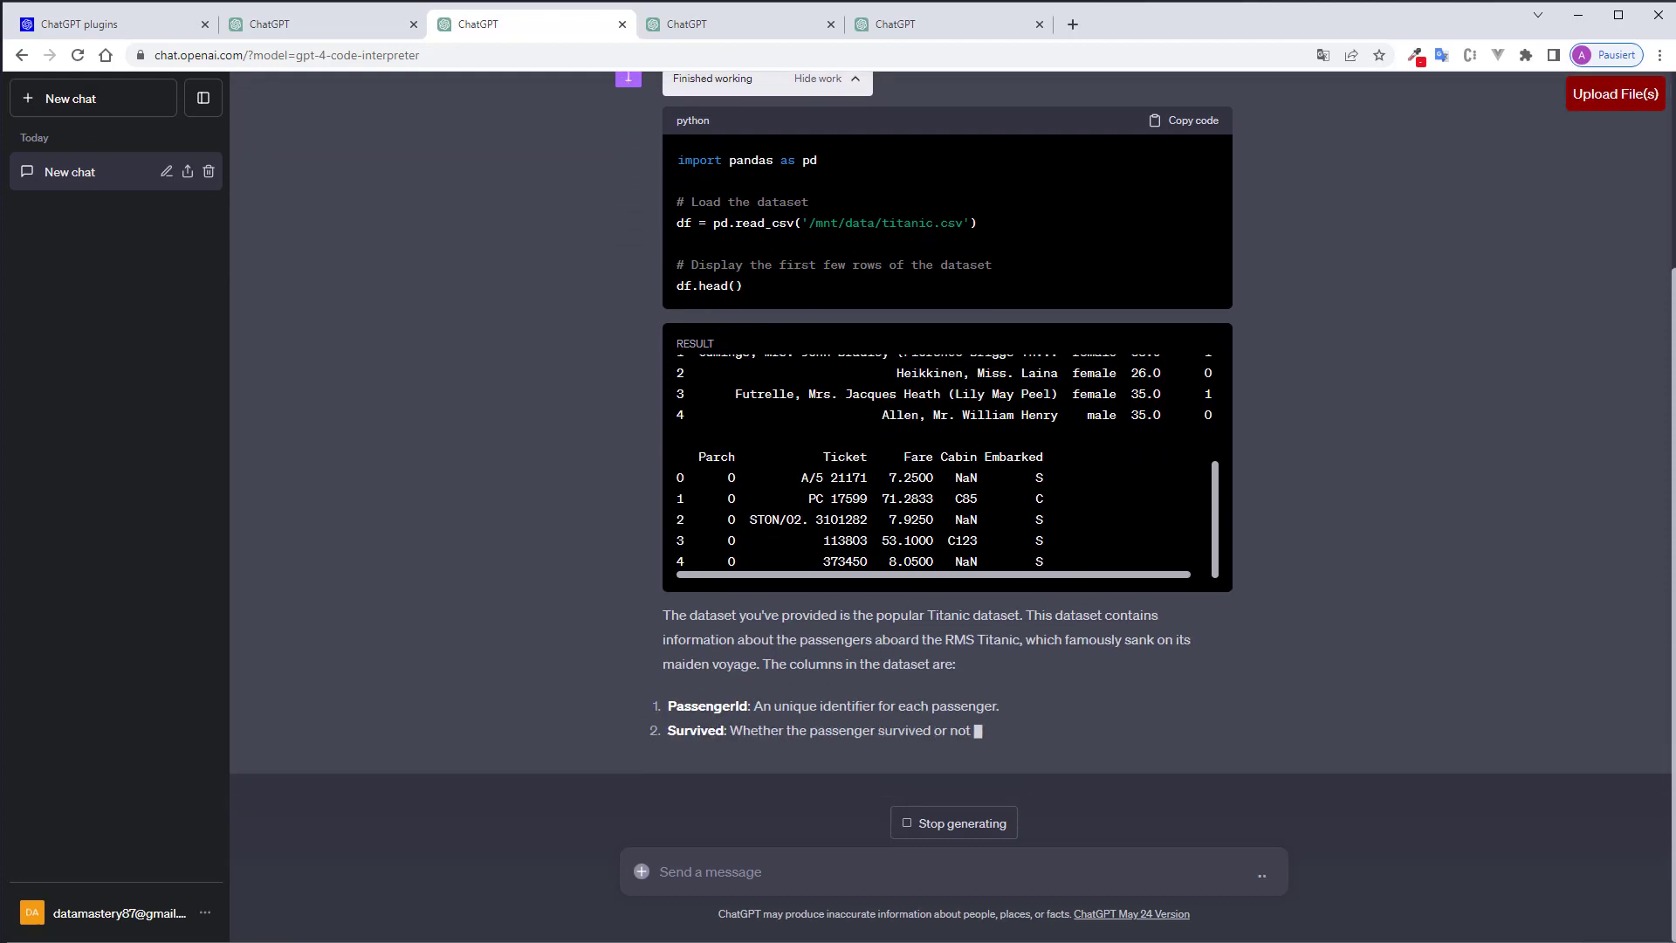
{"action": "scroll", "coordinate": [790, 187], "scroll_direction": "up", "scroll_amount": 1}
{"action": "left_click", "coordinate": [811, 166]}
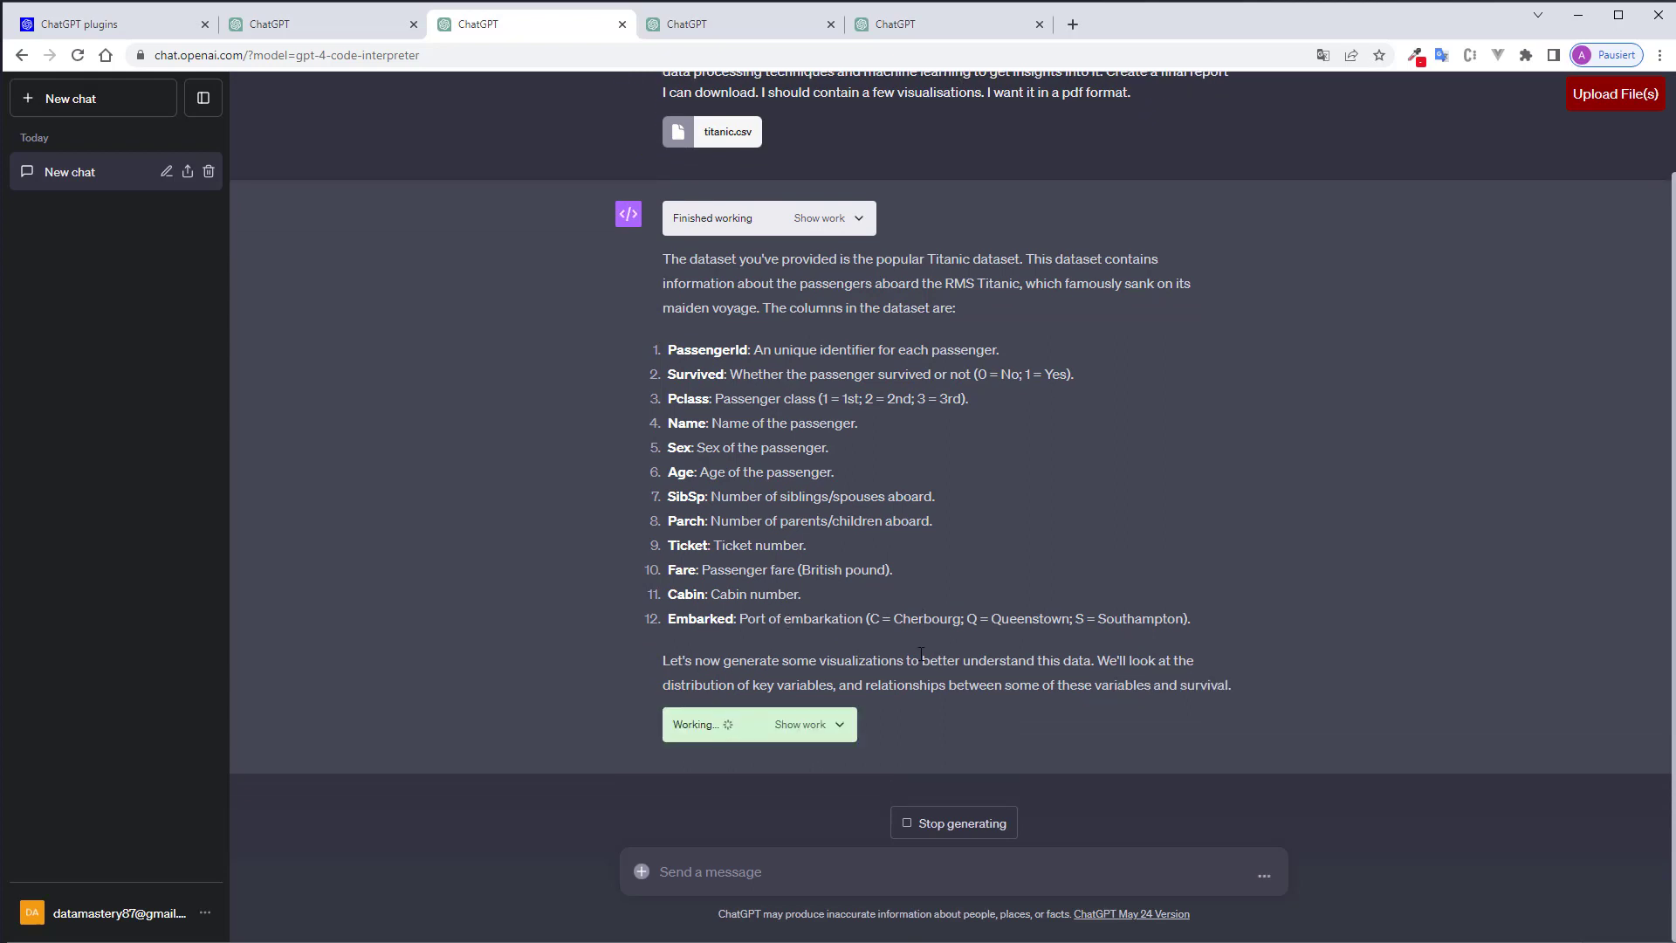
{"action": "left_click", "coordinate": [823, 727]}
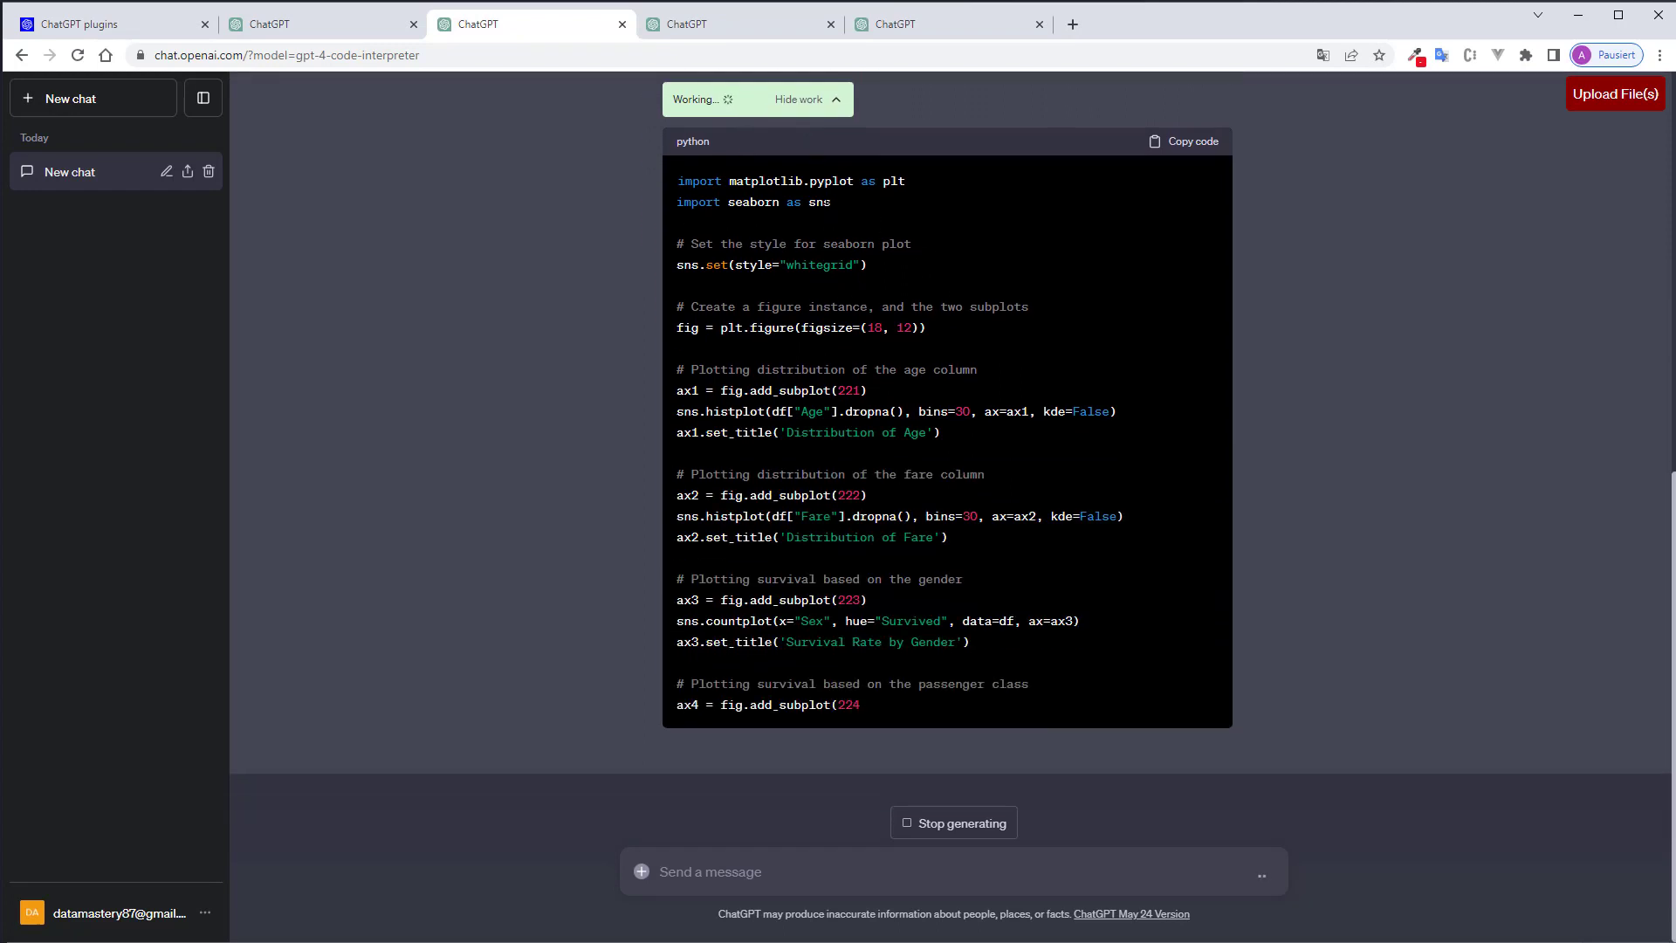
{"action": "left_click", "coordinate": [795, 243]}
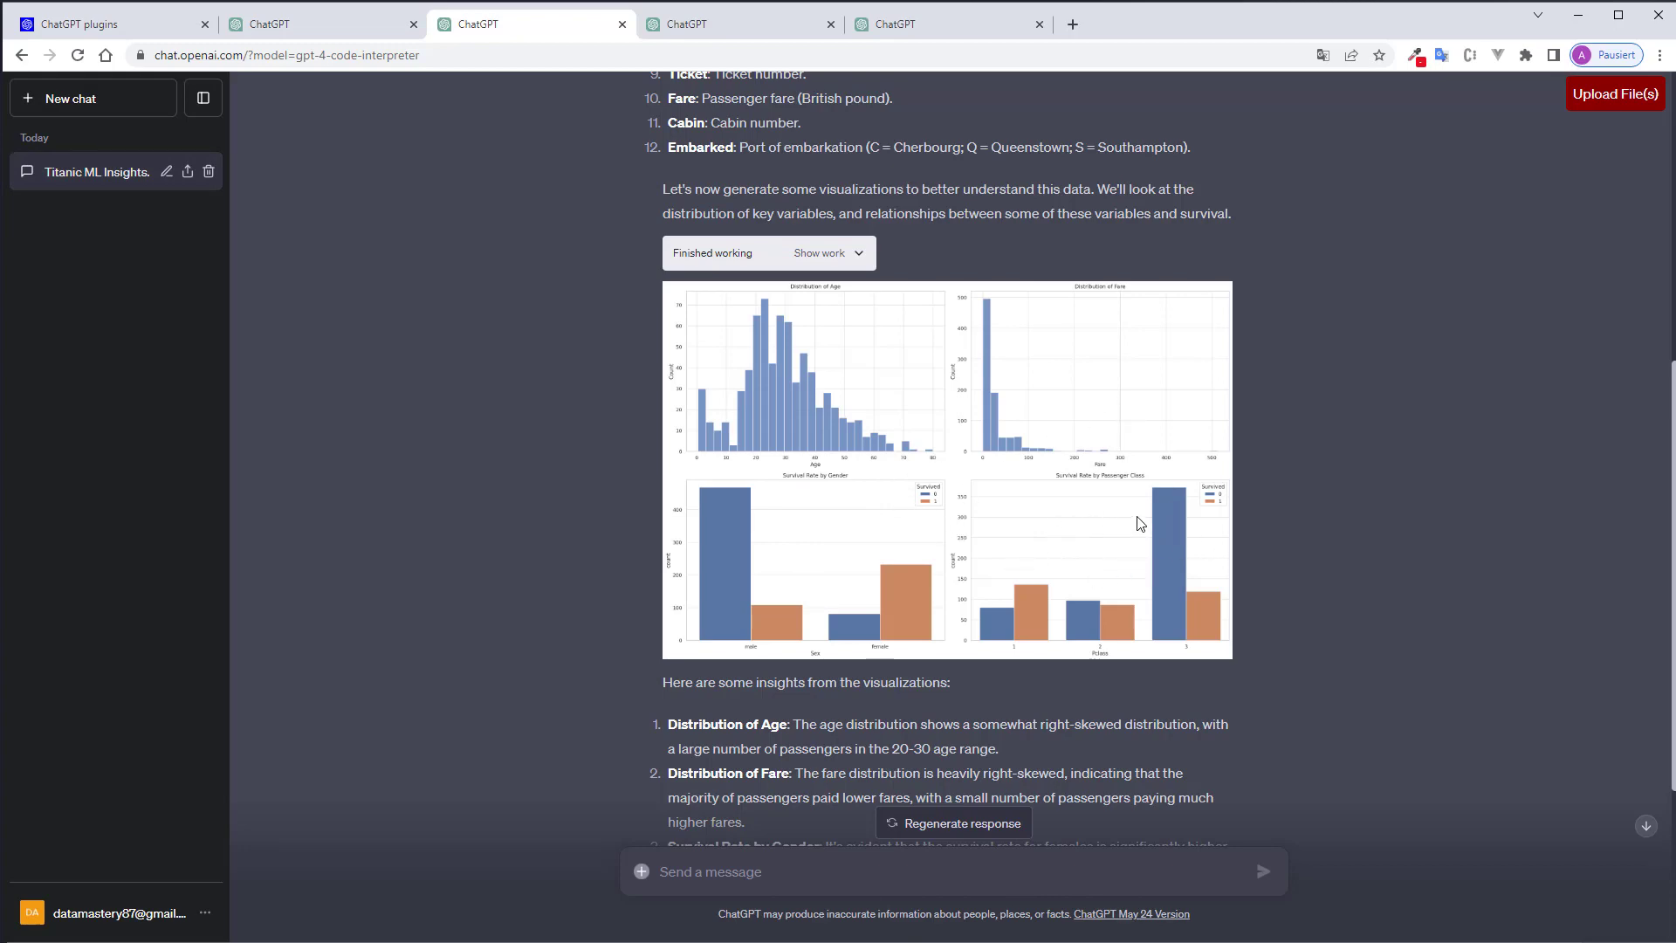
{"action": "scroll", "coordinate": [1296, 433], "scroll_direction": "down", "scroll_amount": 2}
{"action": "scroll", "coordinate": [1296, 433], "scroll_direction": "down", "scroll_amount": 3}
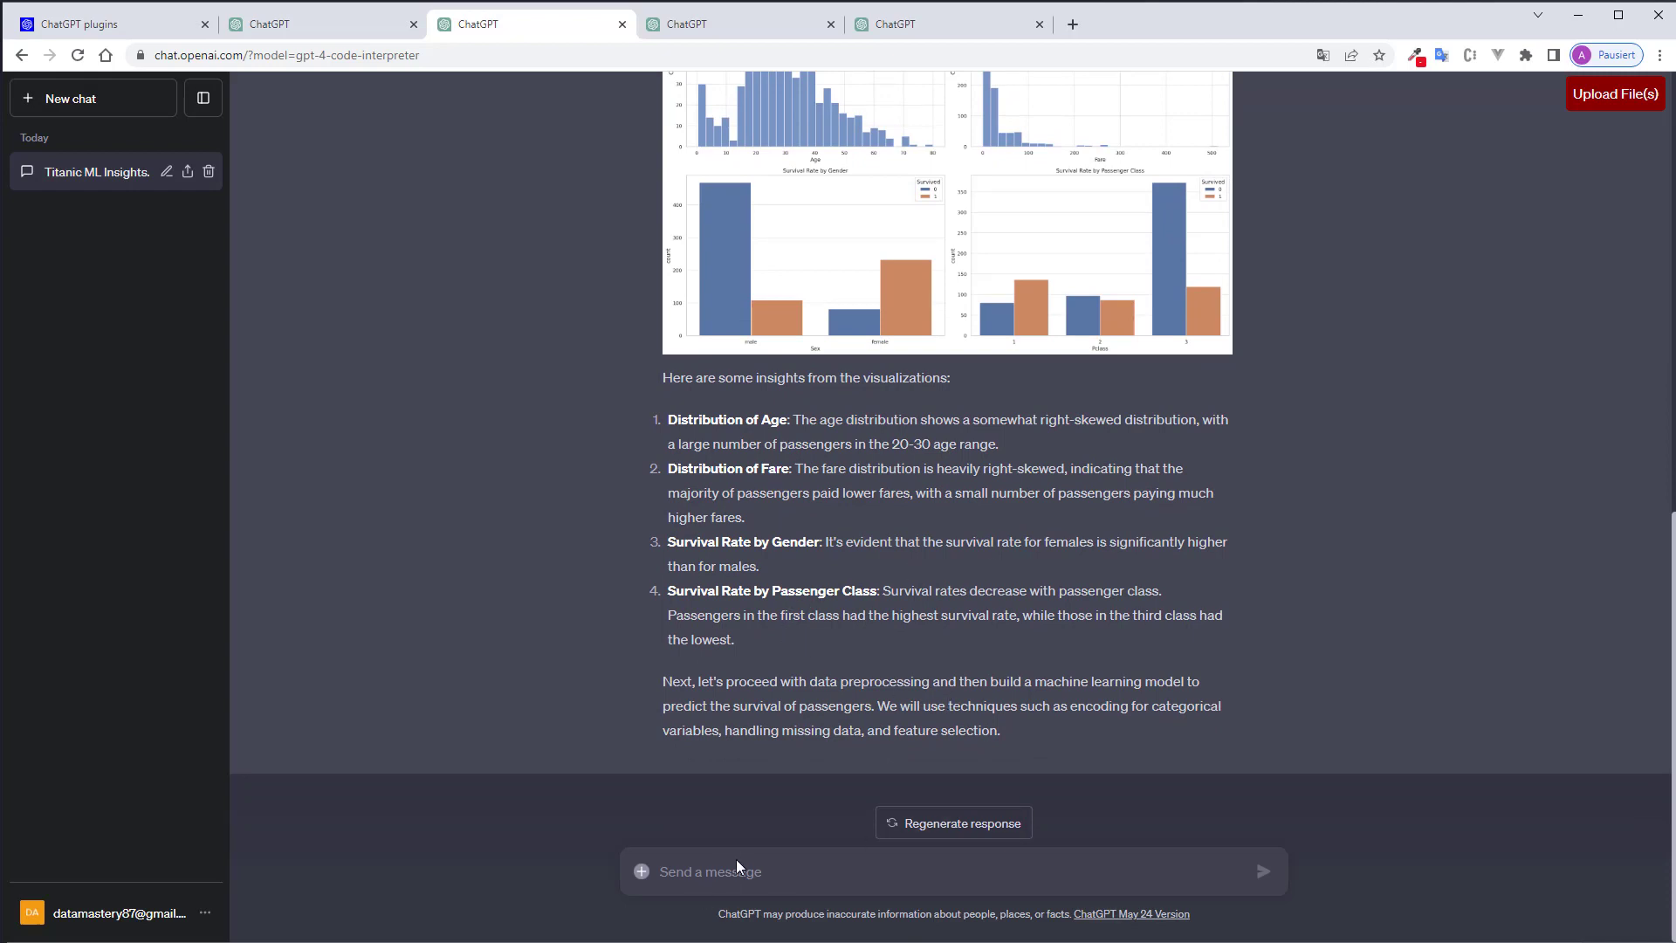
{"action": "scroll", "coordinate": [919, 600], "scroll_direction": "up", "scroll_amount": 1}
{"action": "scroll", "coordinate": [921, 600], "scroll_direction": "down", "scroll_amount": 1}
Send 'continue' and reveal the code for the survival modelling step.
{"action": "left_click", "coordinate": [740, 874]}
{"action": "type", "text": "coue"}
{"action": "key", "text": "Return"}
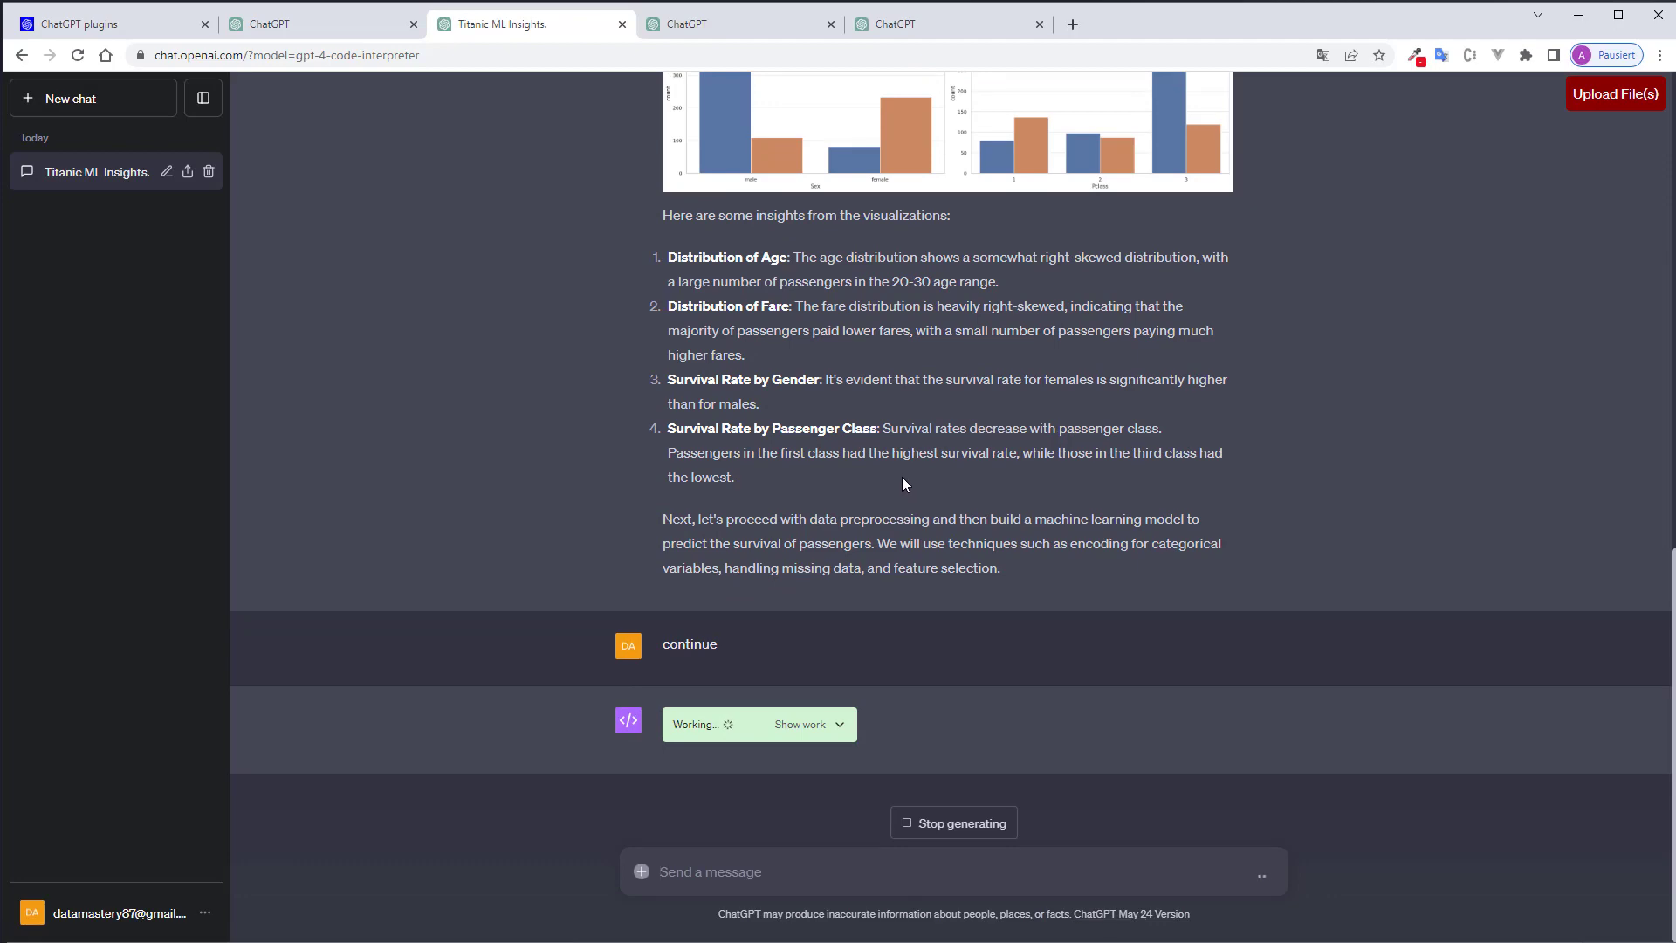
{"action": "left_click", "coordinate": [808, 724]}
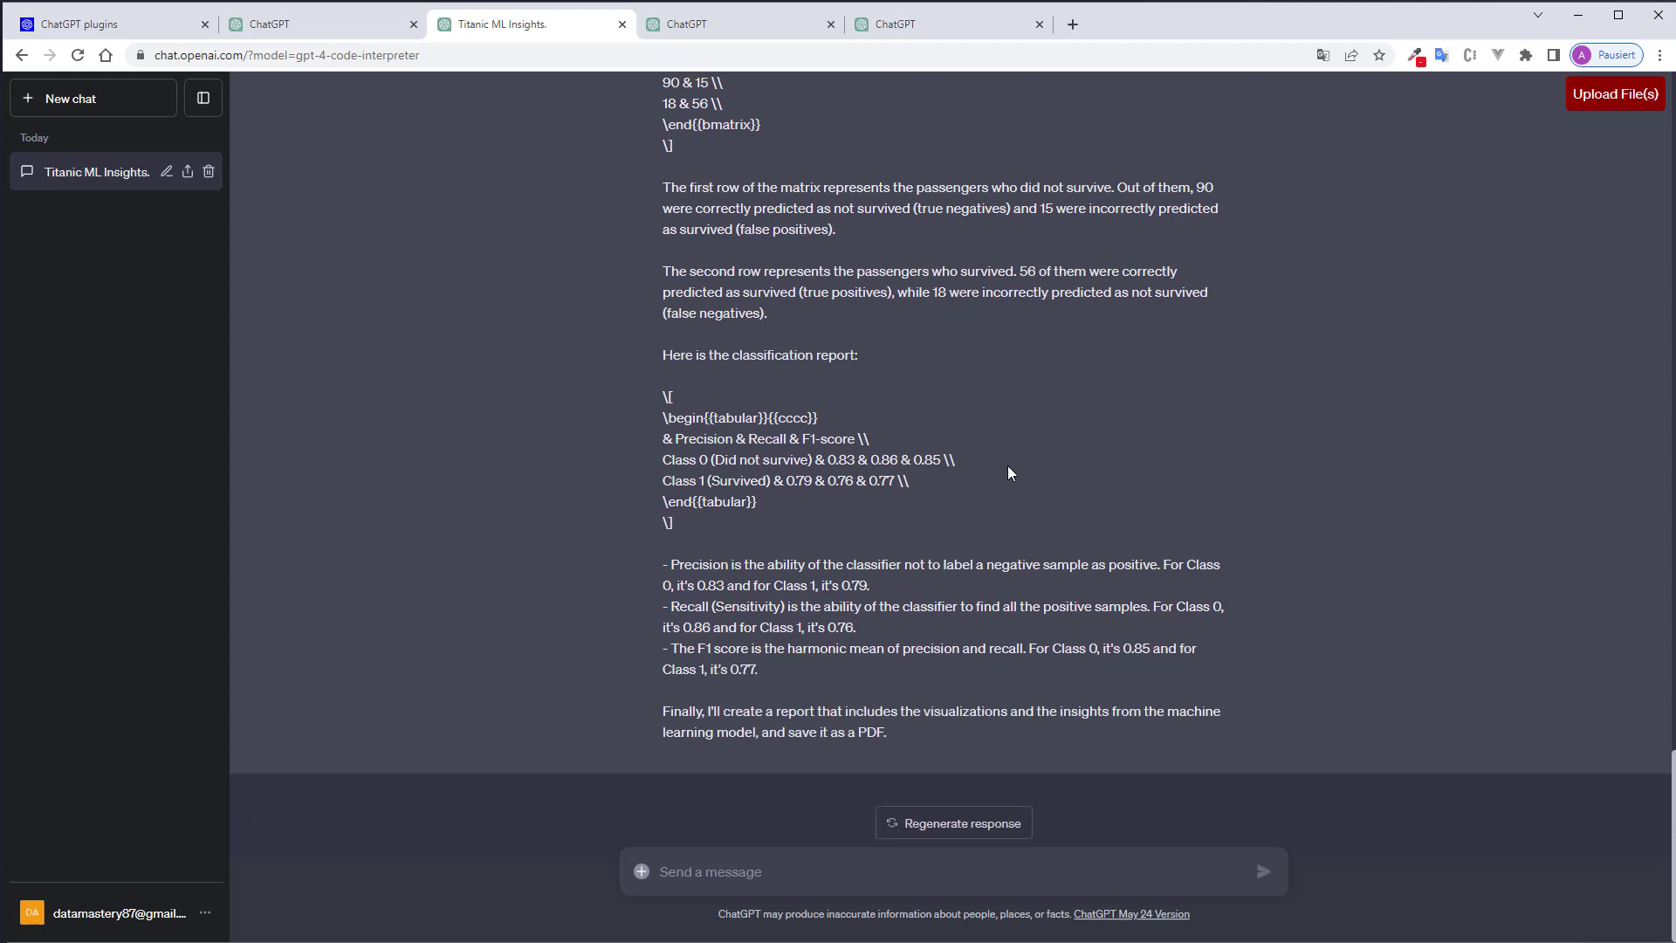
Send another 'continue' and inspect the PDF report-building code.
{"action": "left_click", "coordinate": [847, 866]}
{"action": "type", "text": "continue"}
{"action": "key", "text": "Return"}
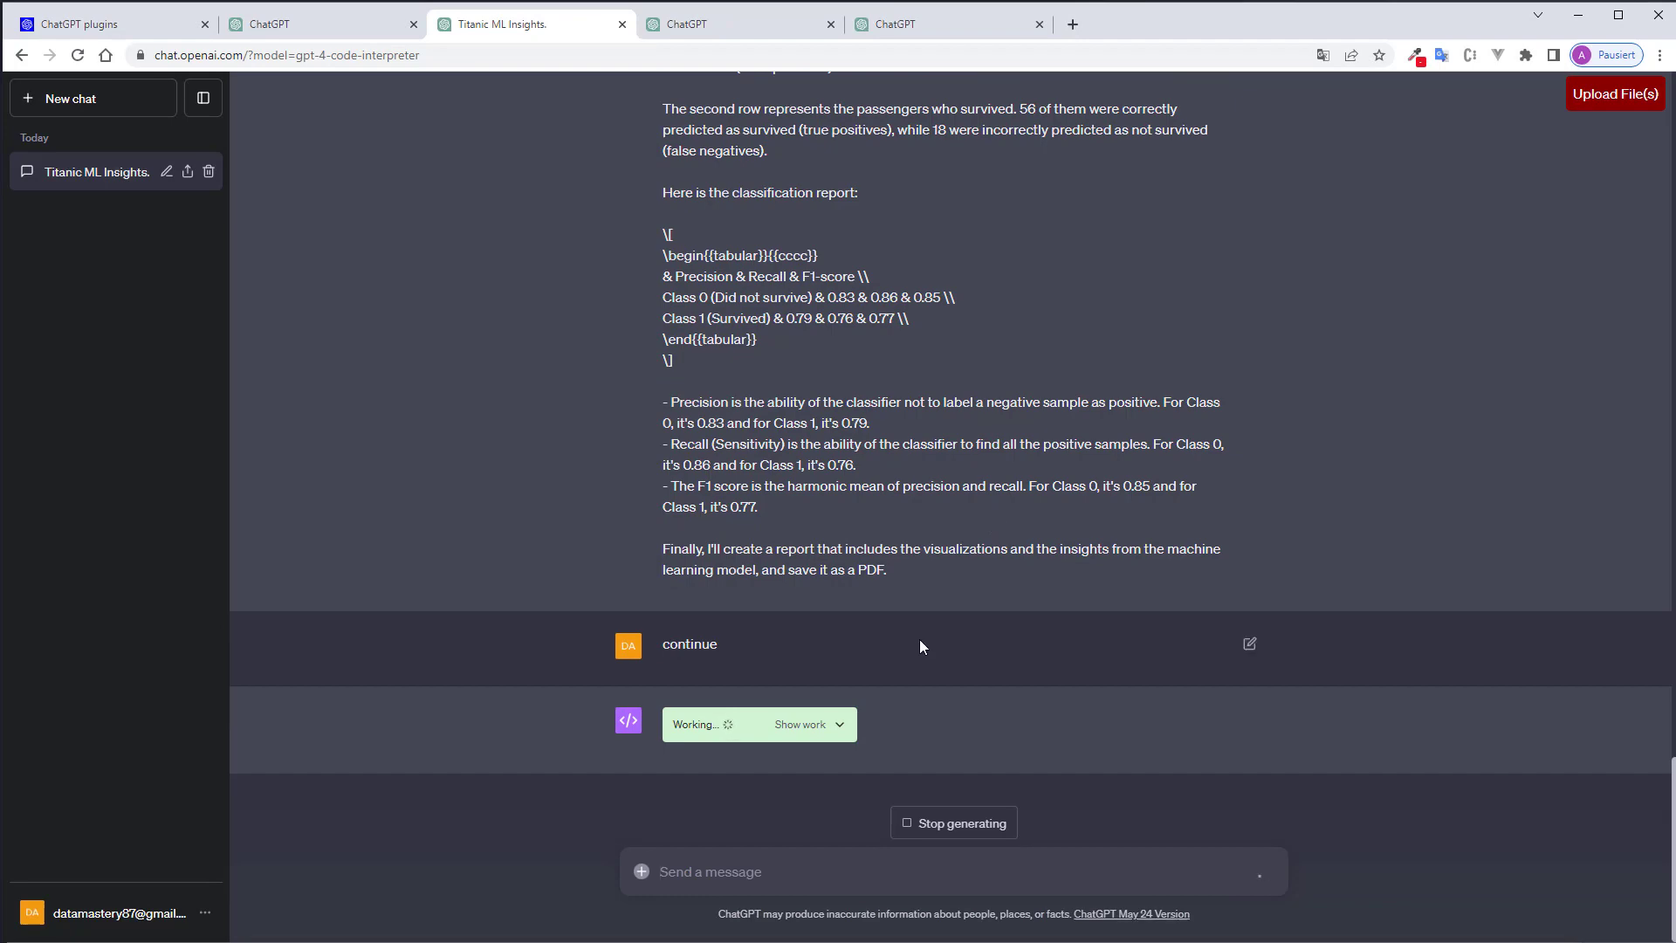
{"action": "left_click", "coordinate": [809, 724]}
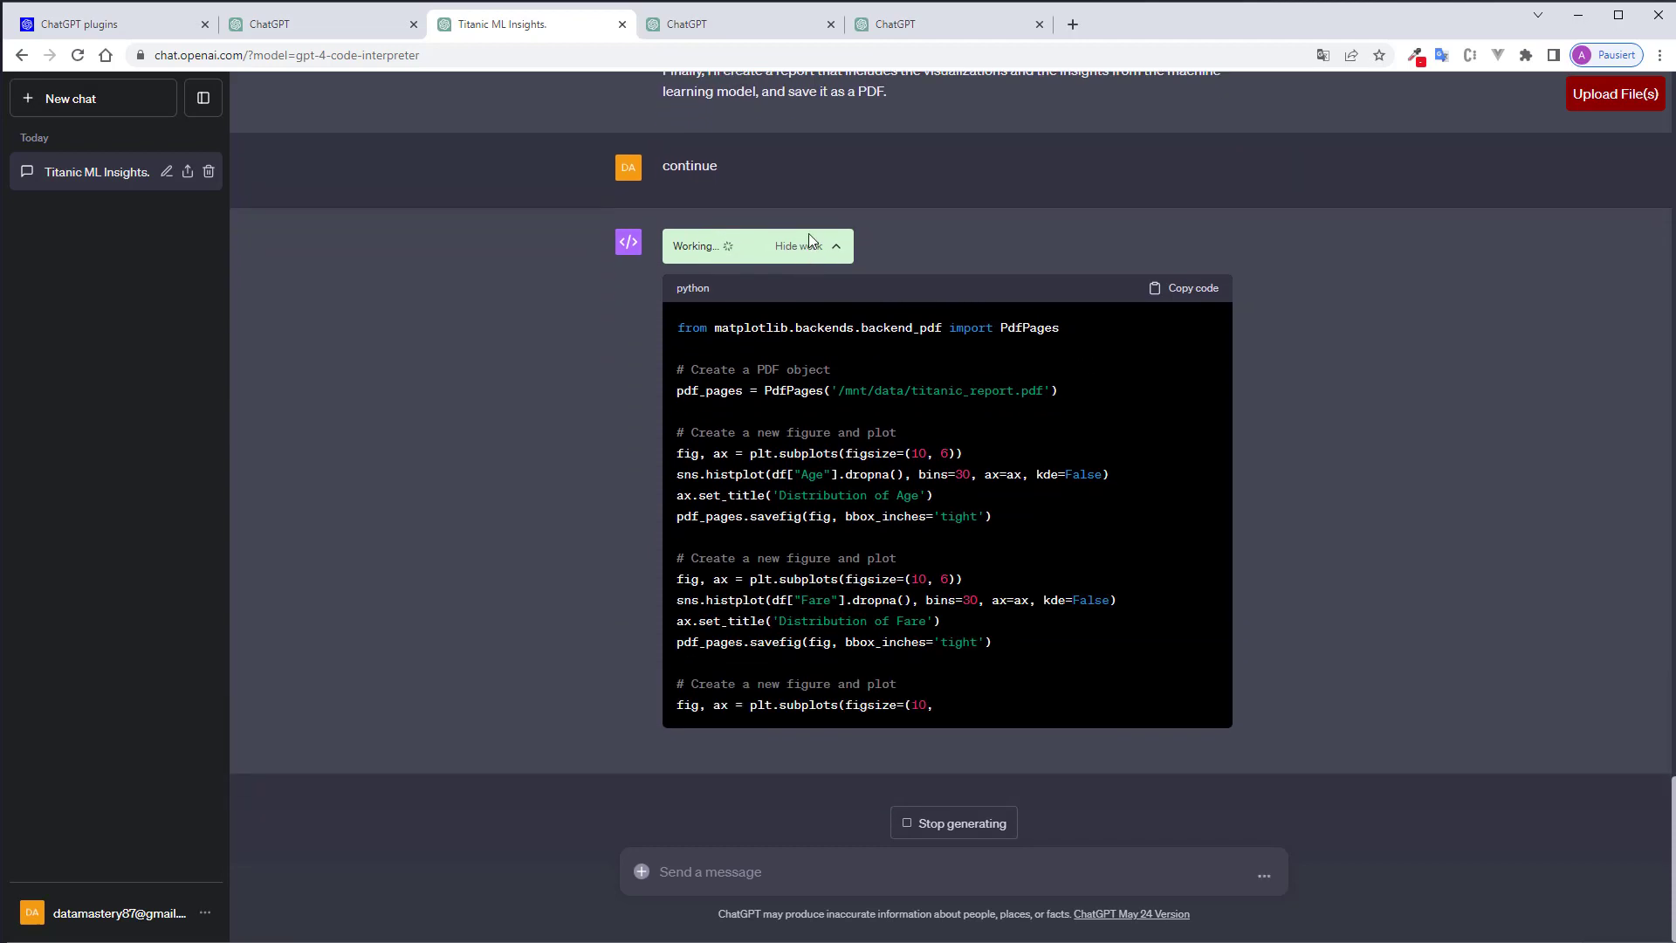
{"action": "left_click", "coordinate": [808, 234]}
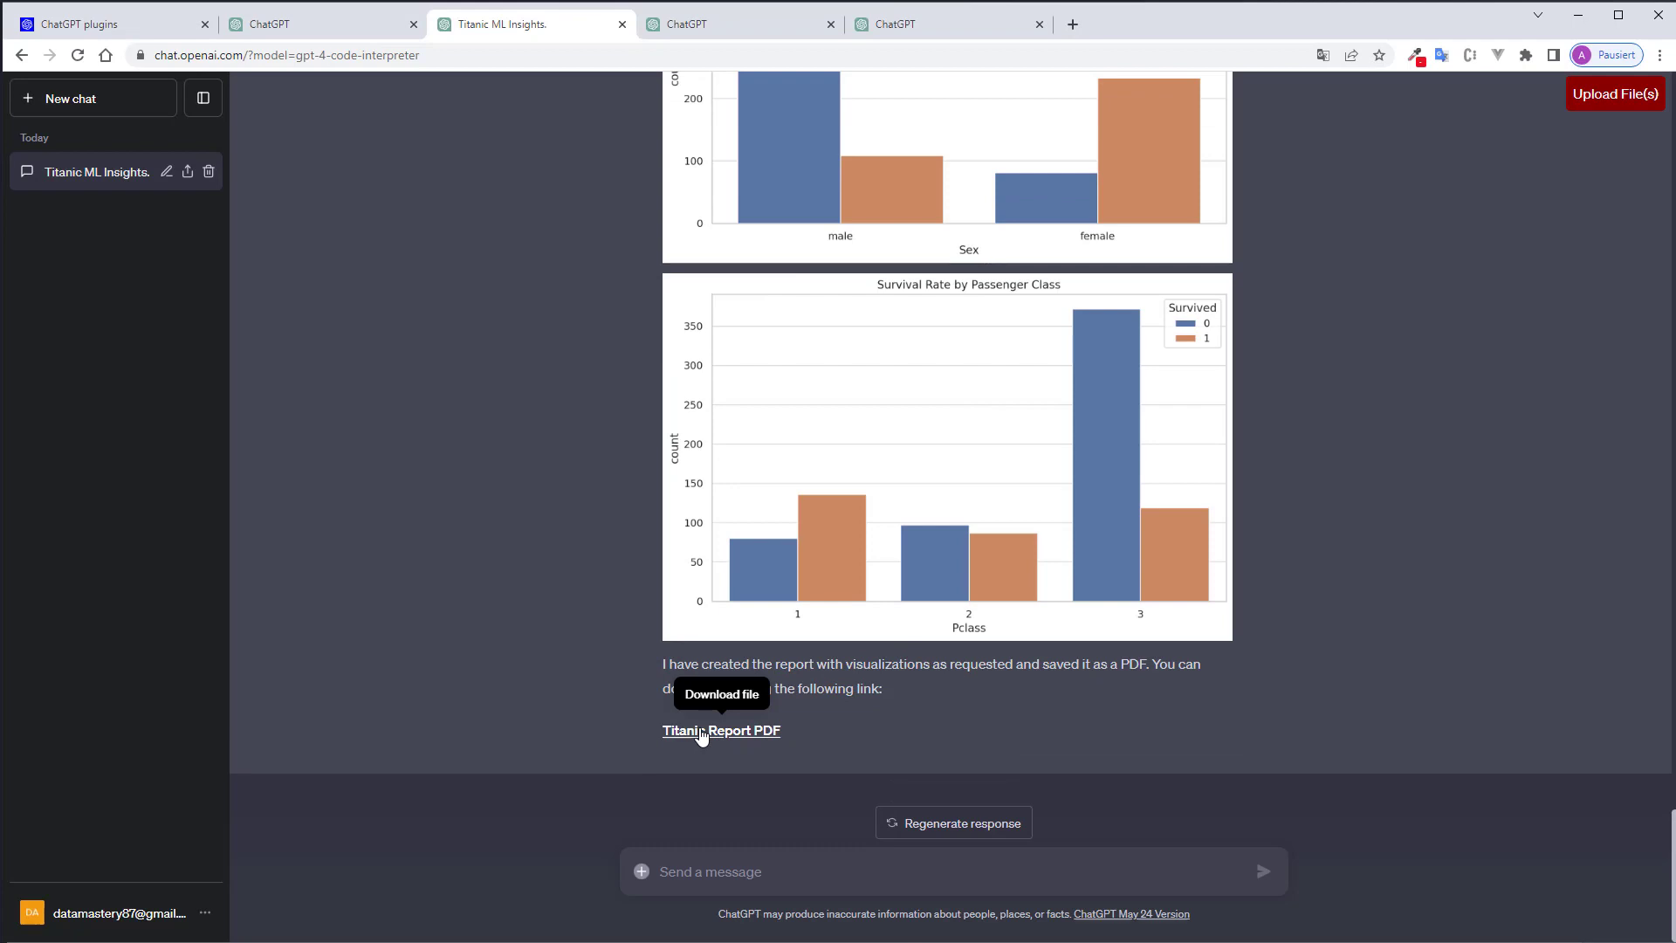
Download the Titanic Report PDF and dismiss the pop-up blocker notice.
{"action": "left_click", "coordinate": [700, 735]}
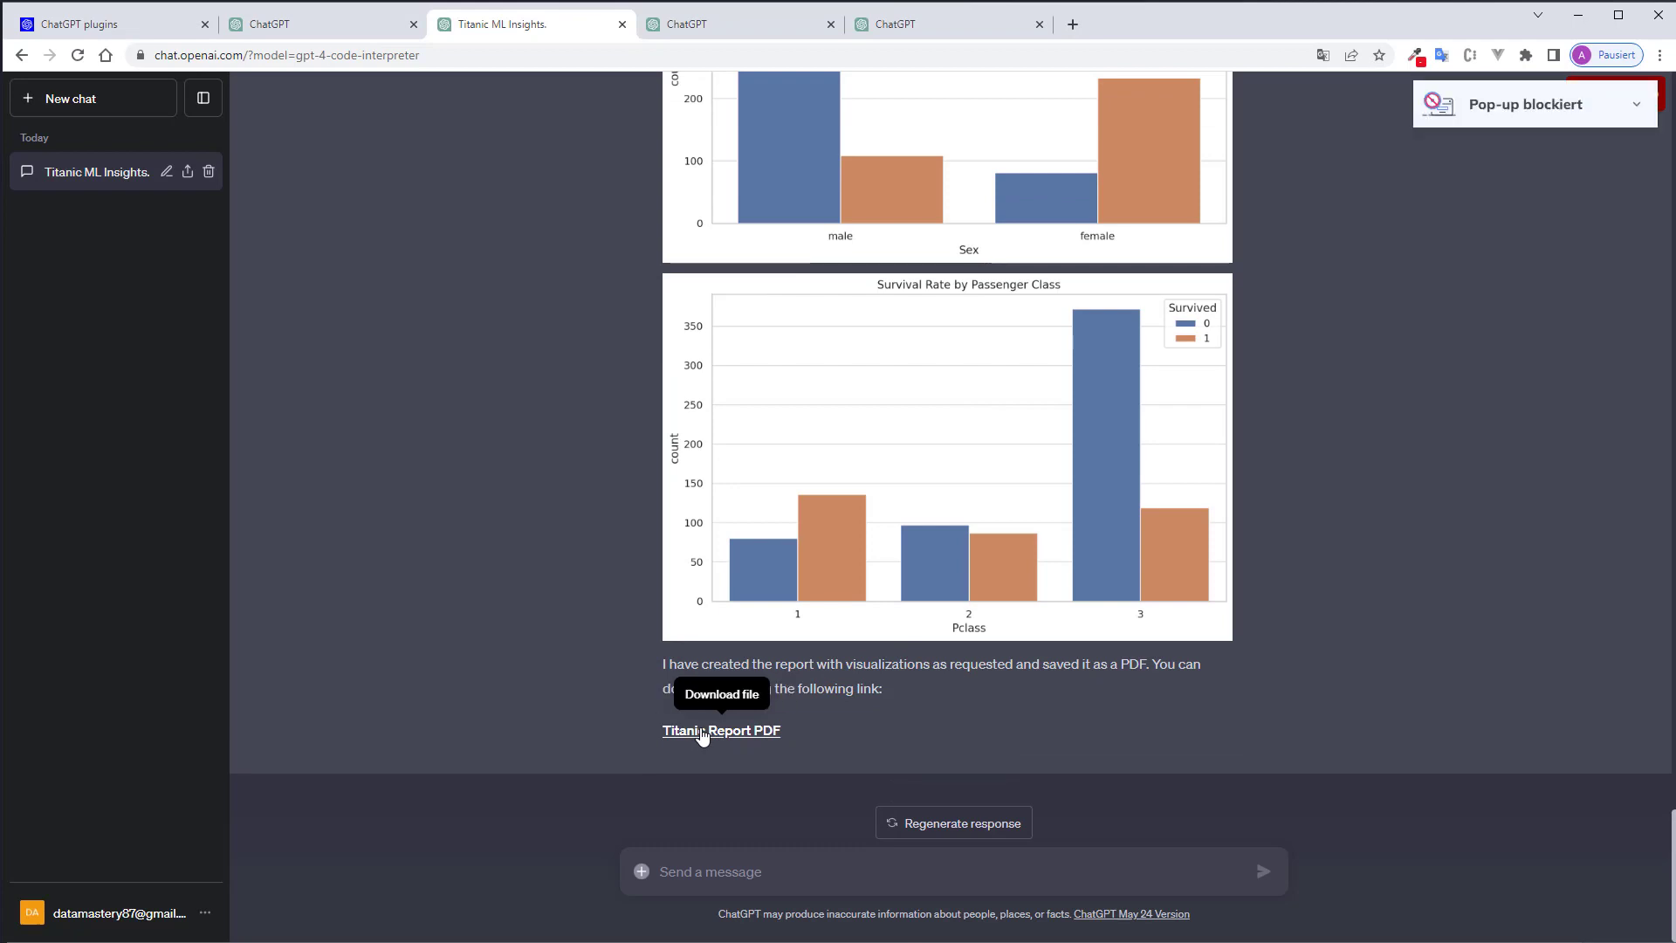
{"action": "left_click", "coordinate": [1529, 103]}
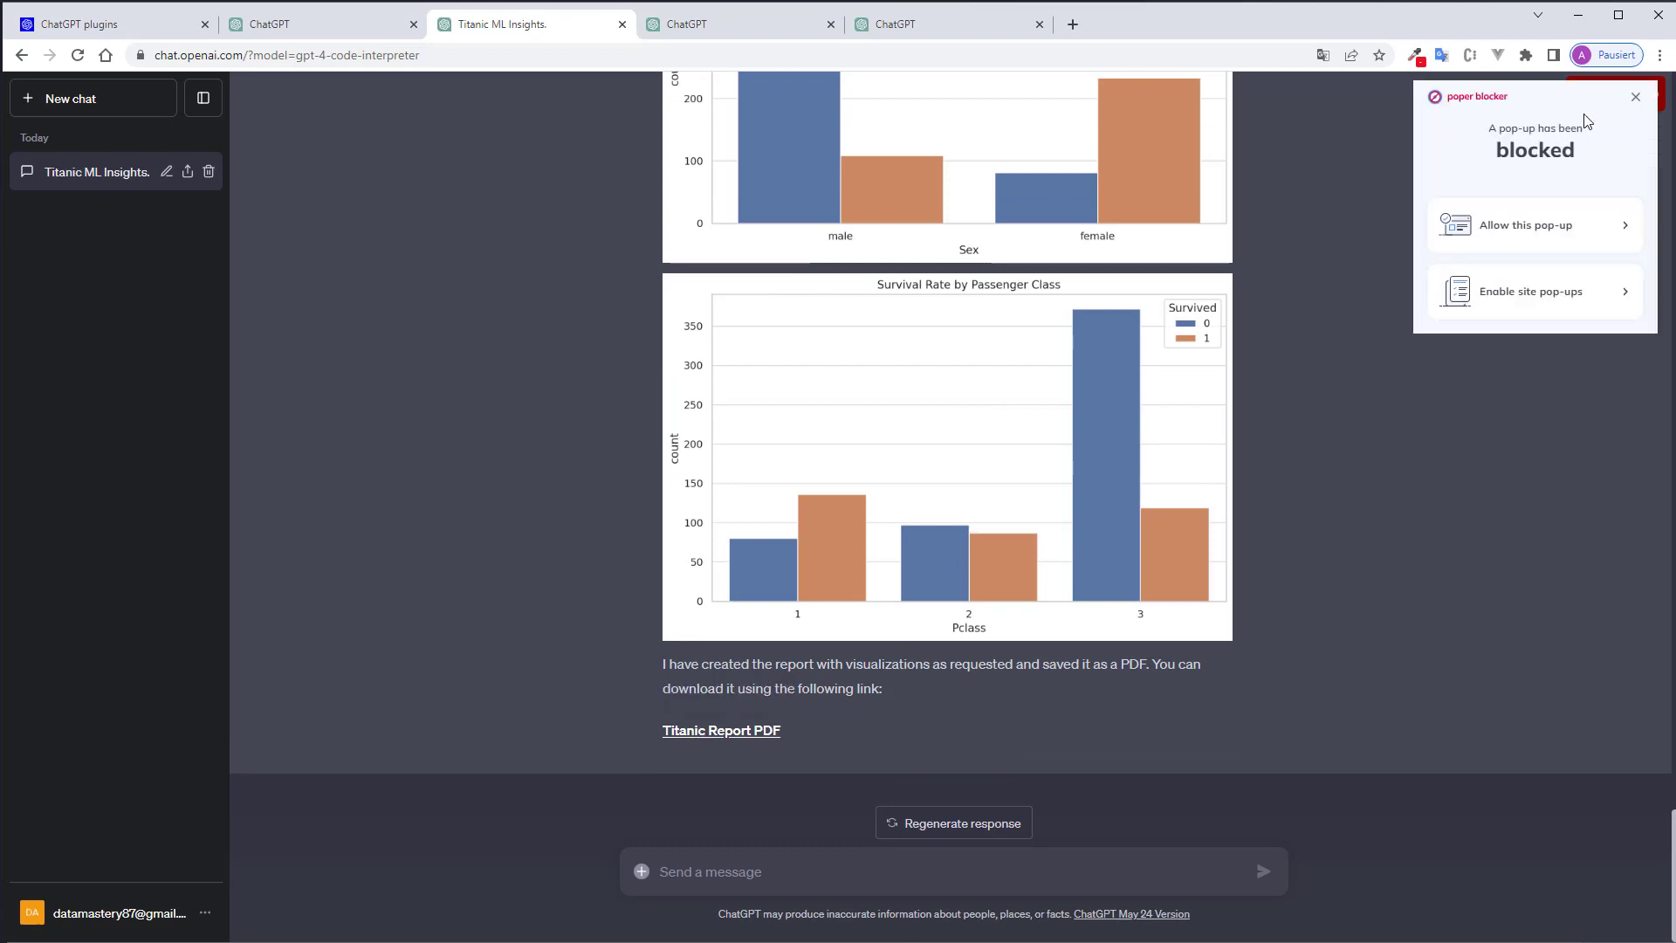
{"action": "left_click", "coordinate": [1508, 230]}
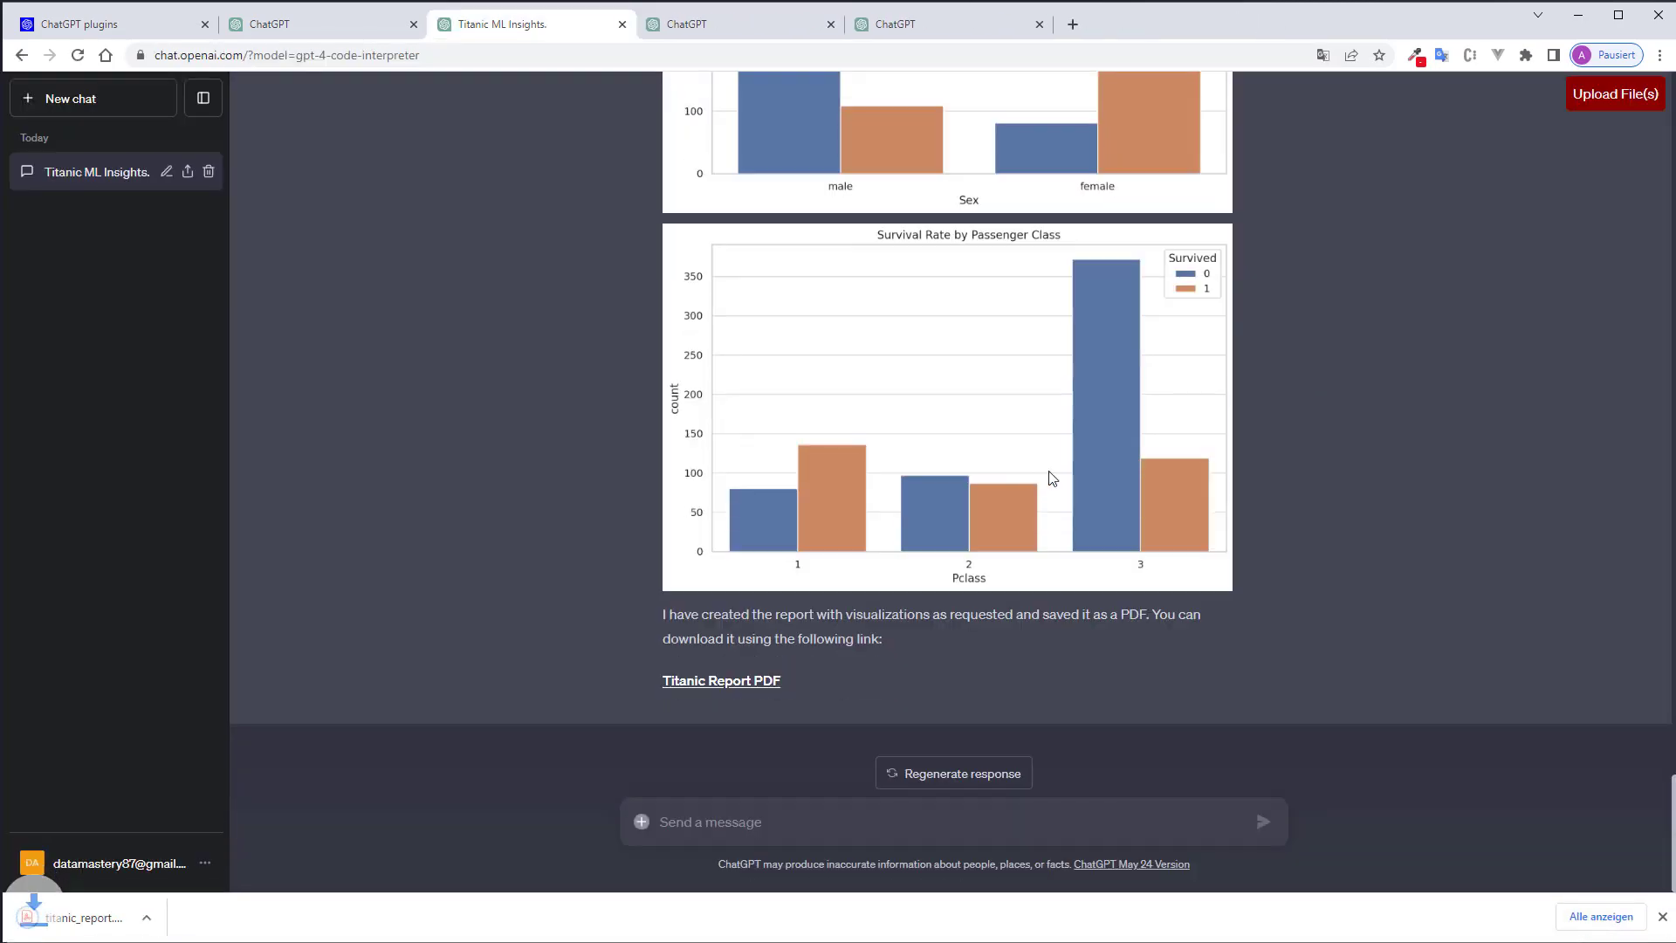
Open the downloaded titanic_report.pdf from the download bar.
{"action": "left_click", "coordinate": [87, 917]}
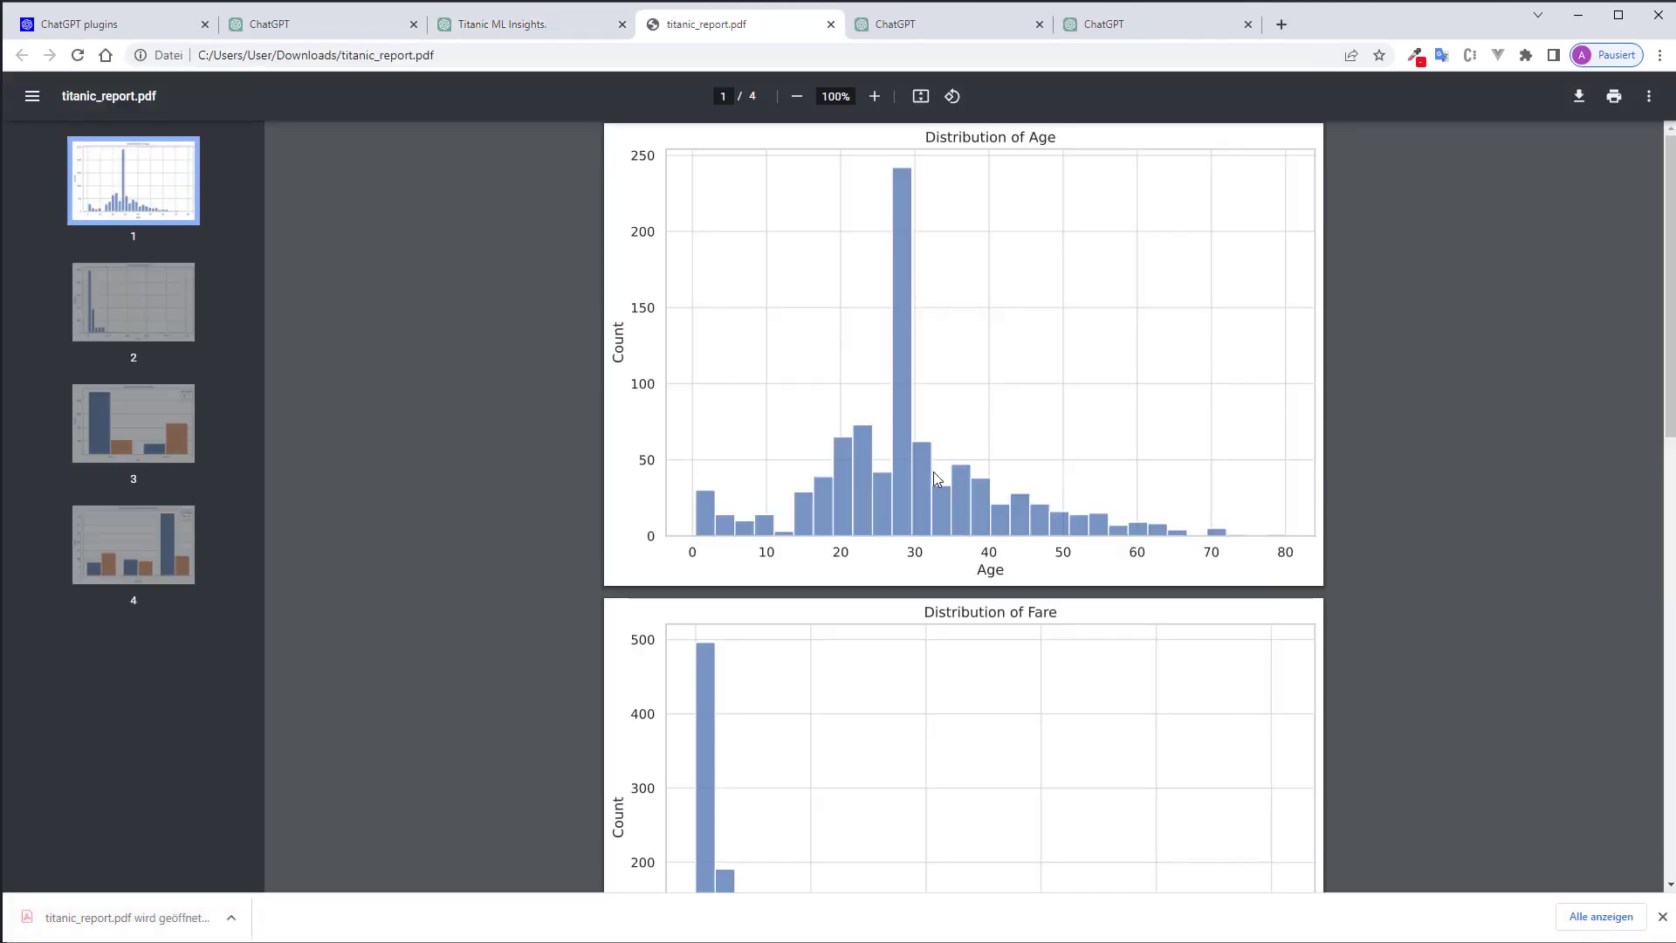
{"action": "scroll", "coordinate": [1034, 449], "scroll_direction": "down", "scroll_amount": 1}
{"action": "scroll", "coordinate": [1034, 450], "scroll_direction": "down", "scroll_amount": 8}
{"action": "scroll", "coordinate": [1034, 449], "scroll_direction": "down", "scroll_amount": 5}
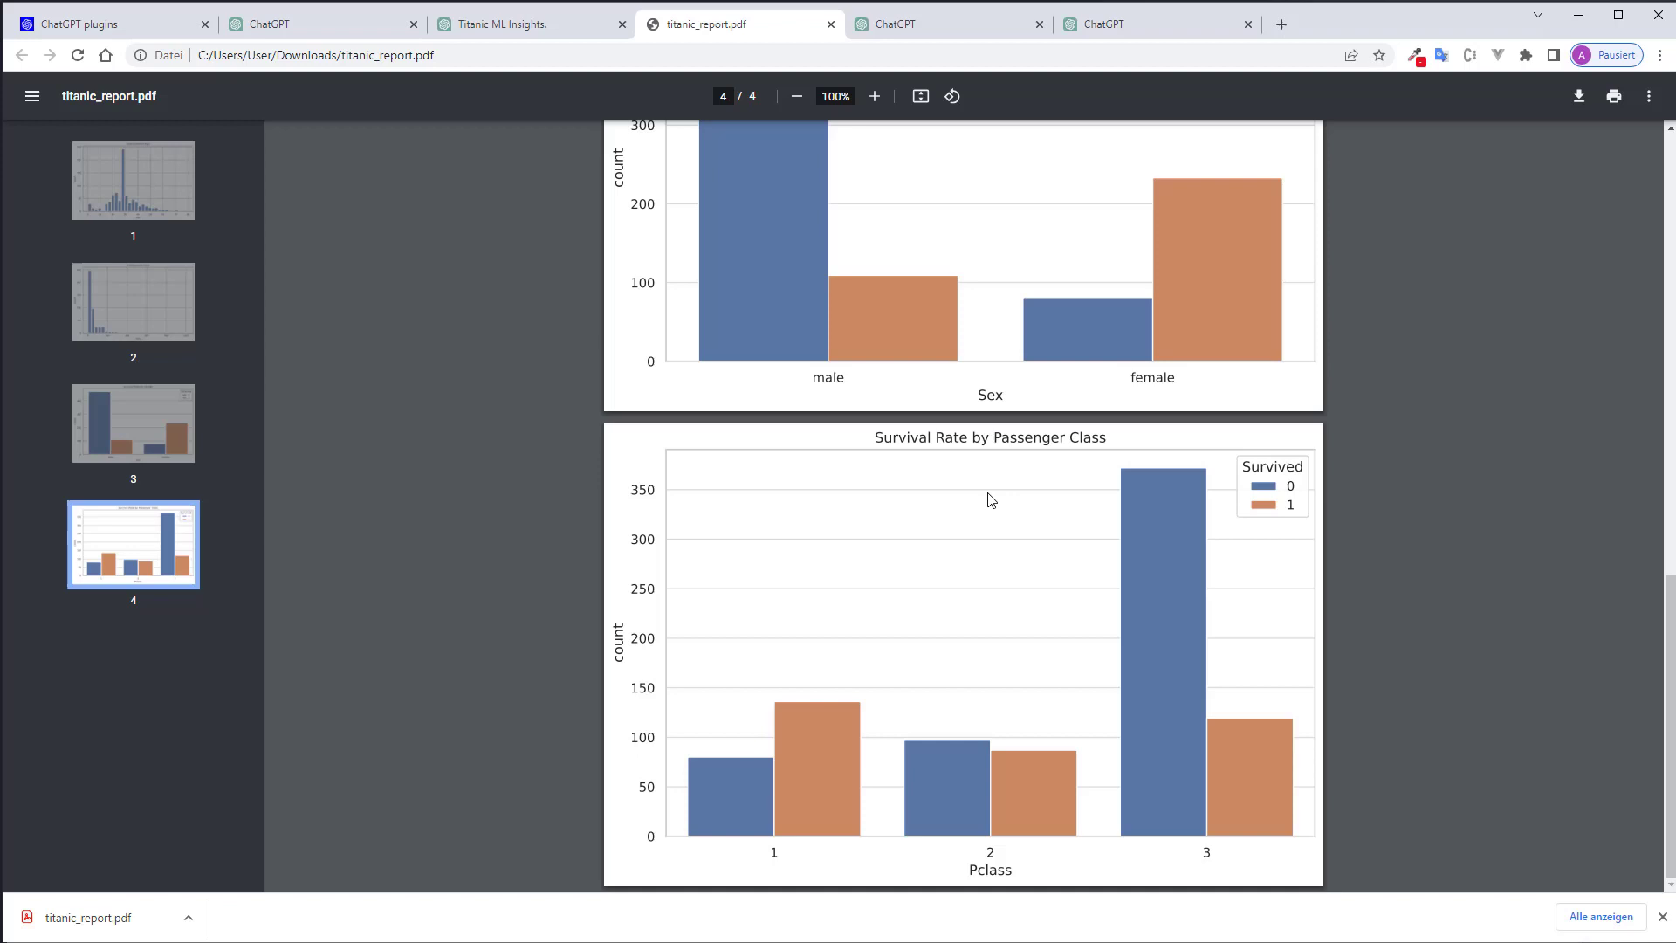
{"action": "scroll", "coordinate": [989, 492], "scroll_direction": "up", "scroll_amount": 2}
{"action": "scroll", "coordinate": [989, 494], "scroll_direction": "up", "scroll_amount": 8}
{"action": "scroll", "coordinate": [989, 492], "scroll_direction": "up", "scroll_amount": 5}
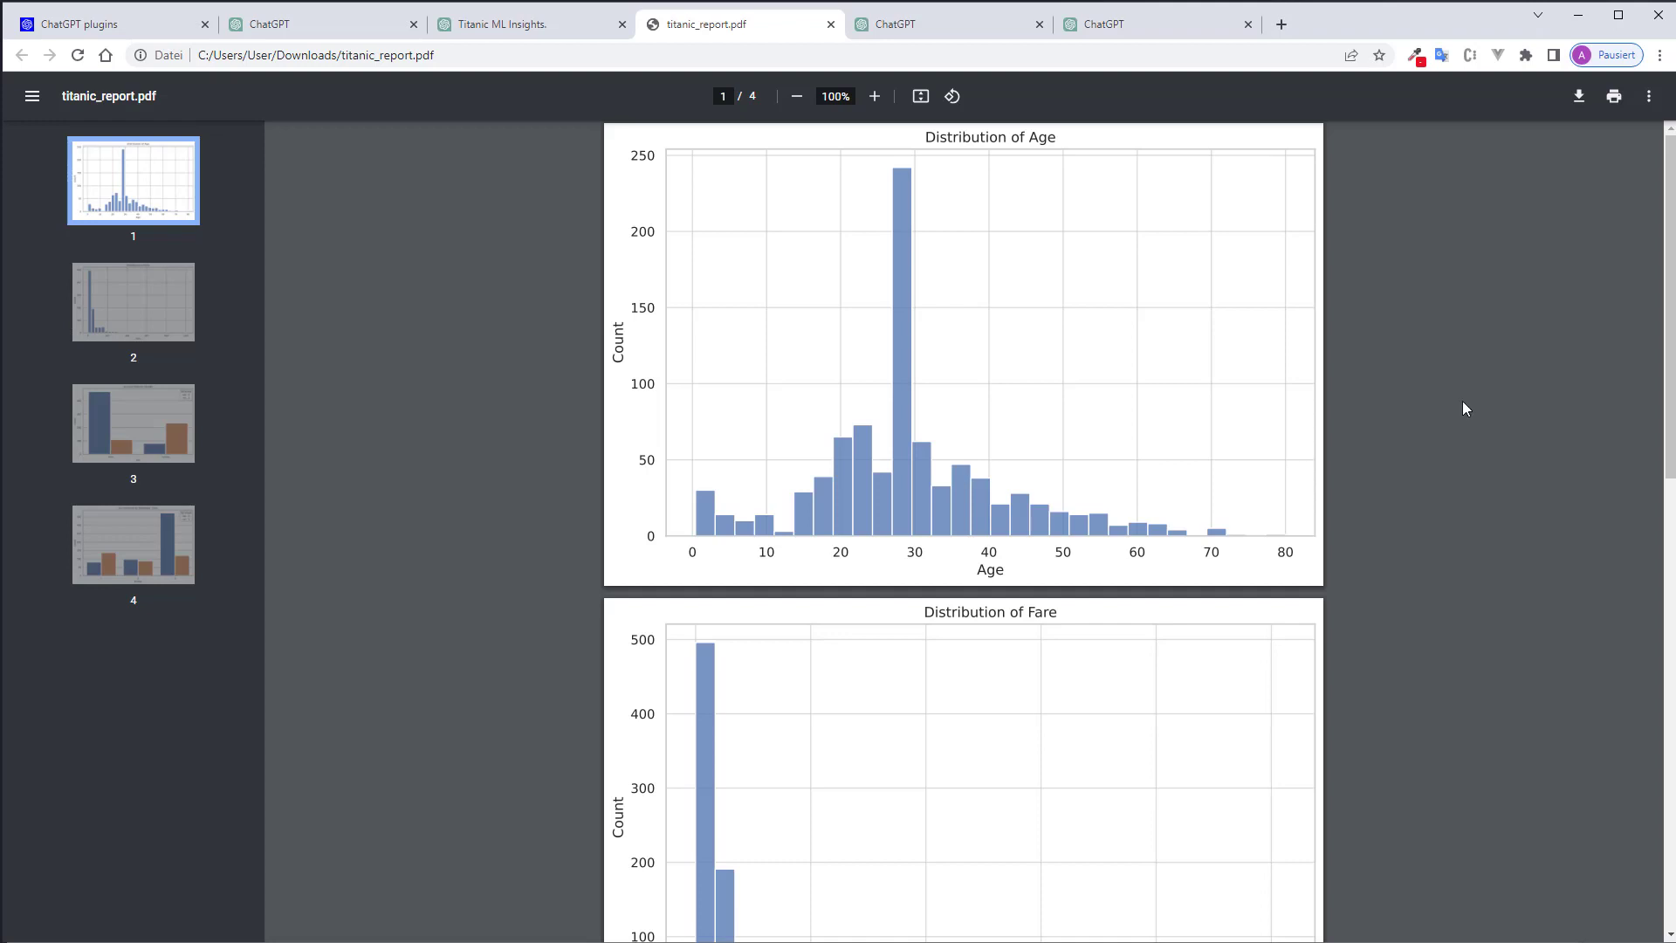
{"action": "scroll", "coordinate": [1467, 382], "scroll_direction": "down", "scroll_amount": 5}
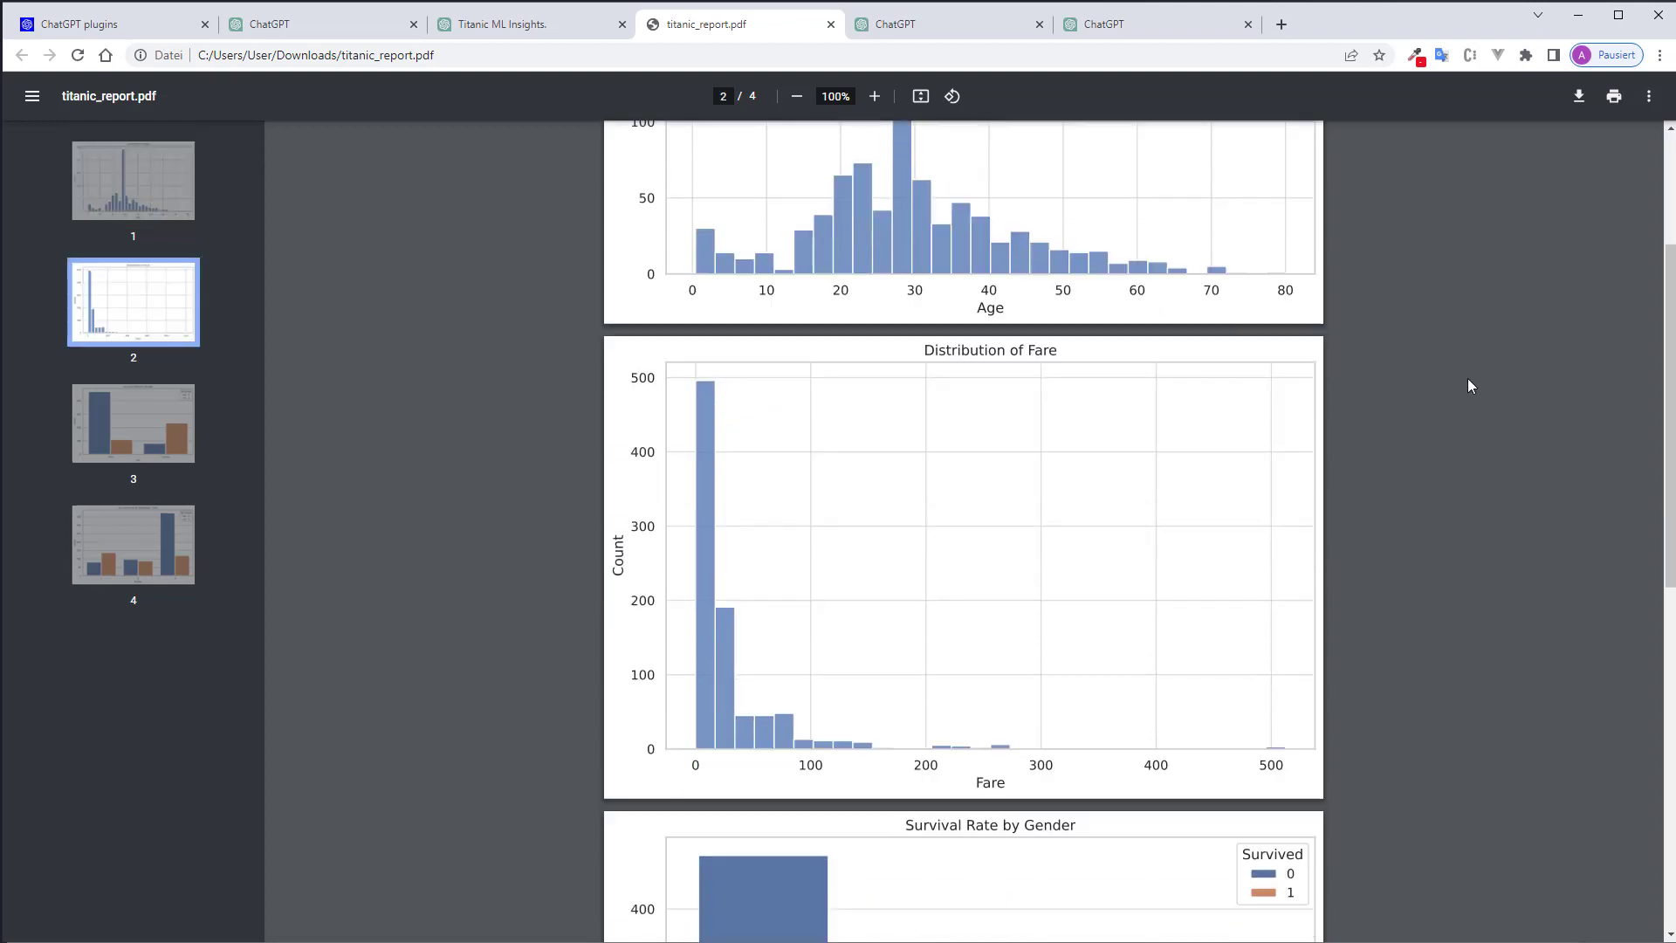
{"action": "scroll", "coordinate": [1468, 382], "scroll_direction": "down", "scroll_amount": 5}
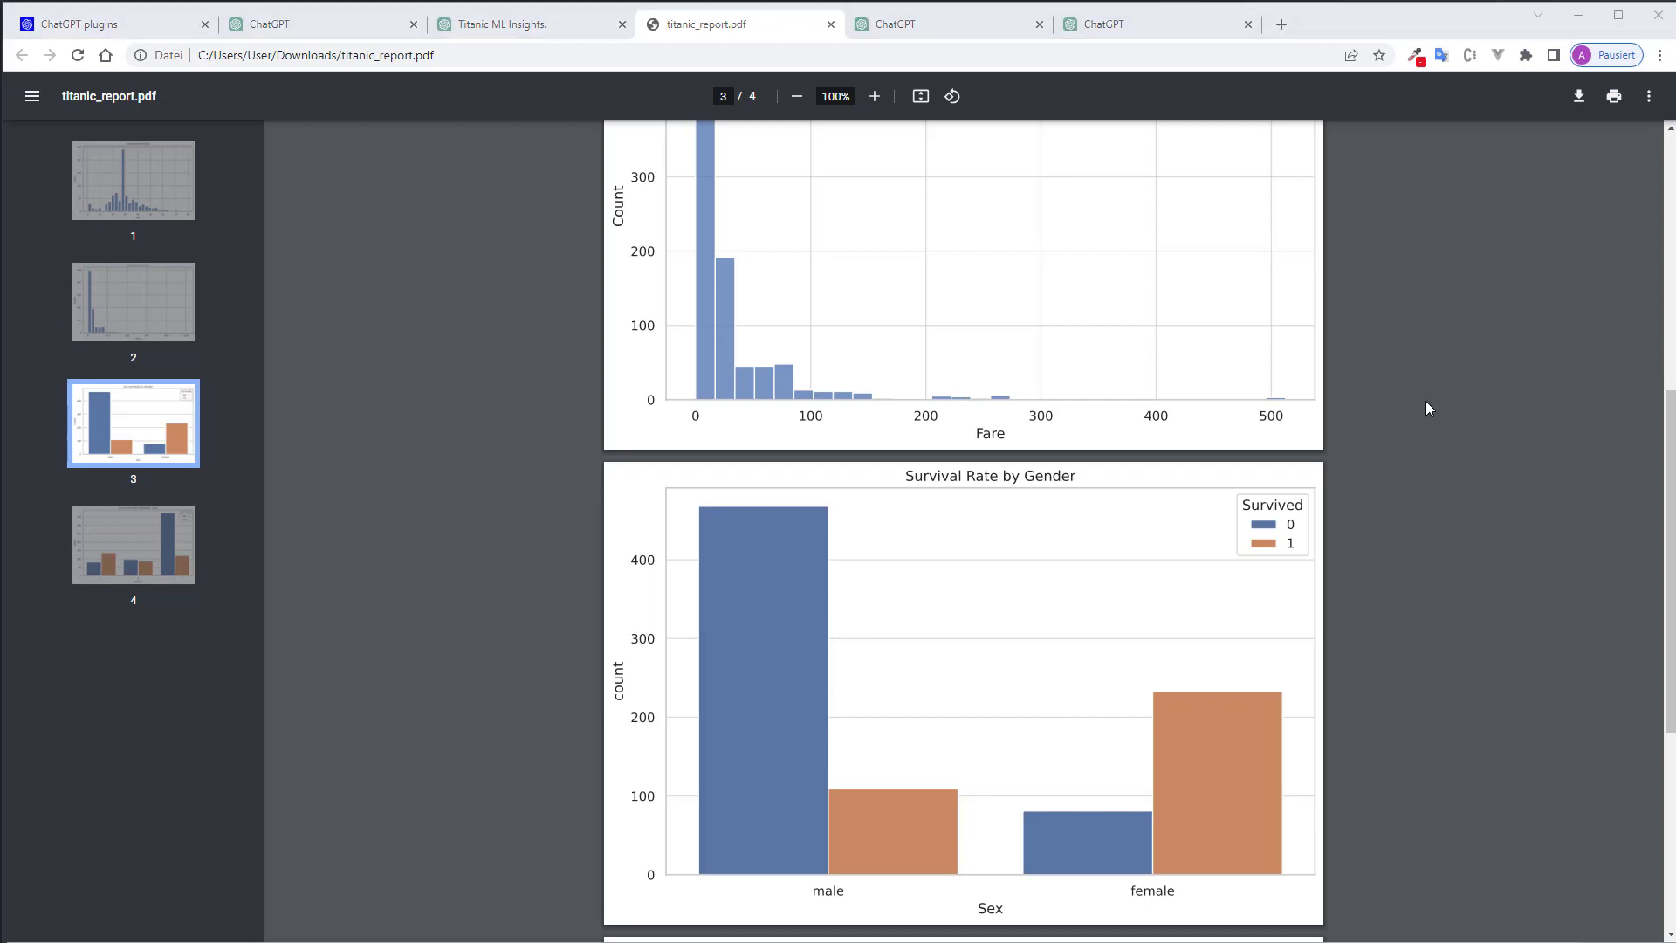
Review the five-year-old summary prompt with paper1.pdf attached and send it.
{"action": "left_click", "coordinate": [1005, 21]}
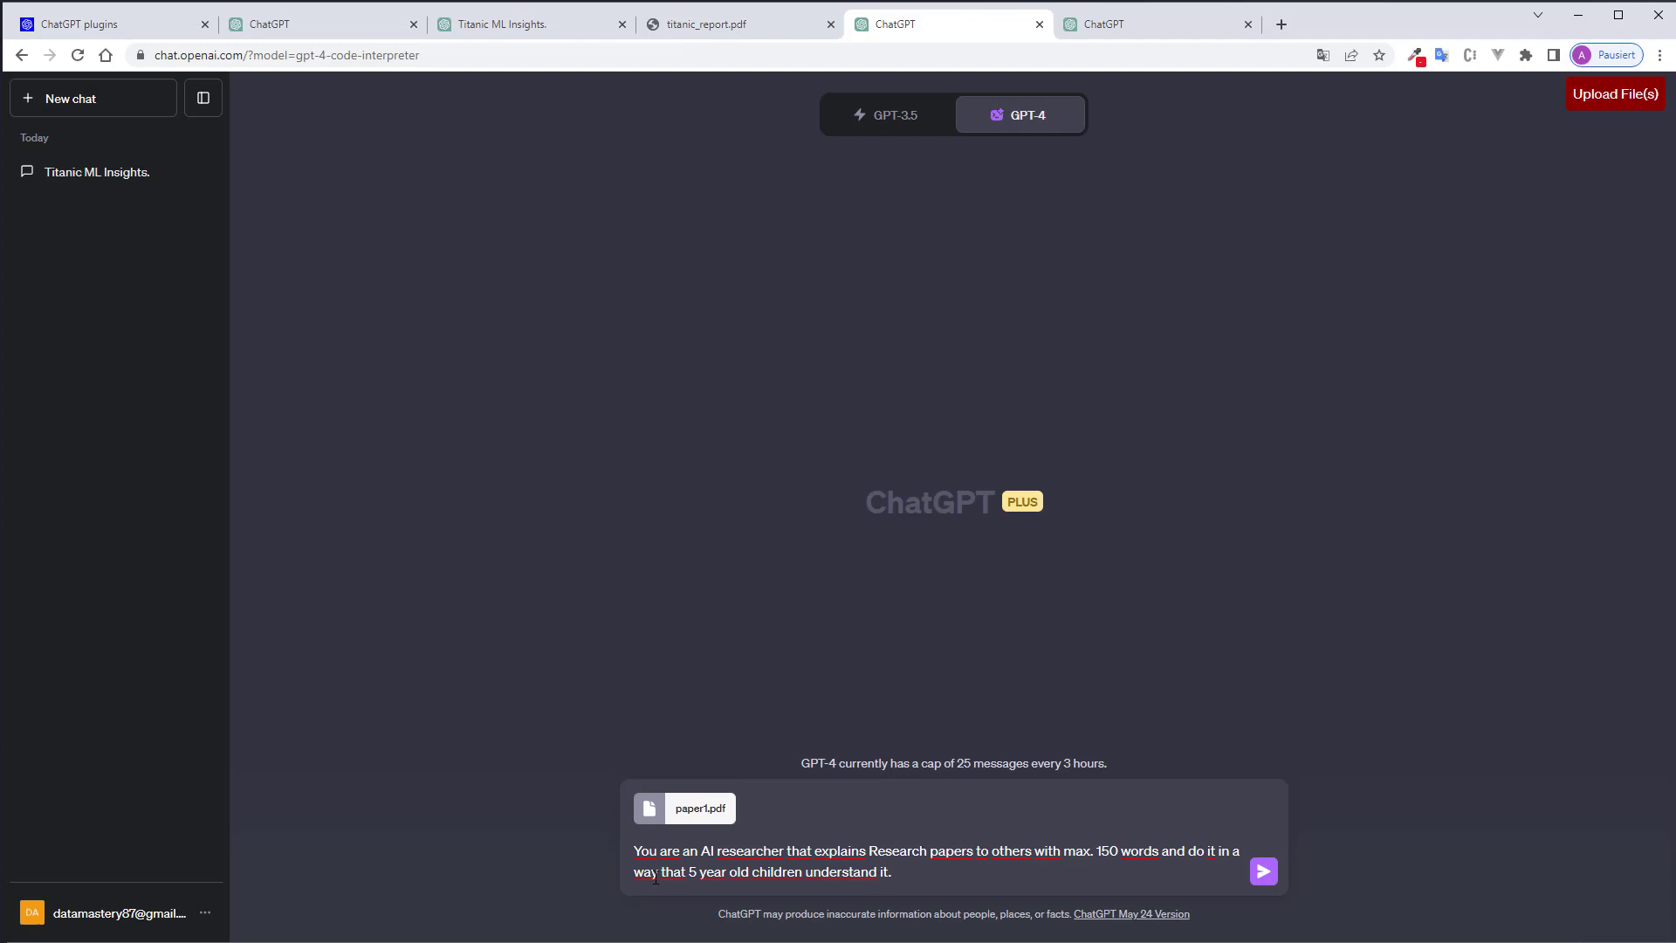
{"action": "left_click_drag", "start_coordinate": [644, 875], "coordinate": [830, 872]}
{"action": "left_click", "coordinate": [980, 871]}
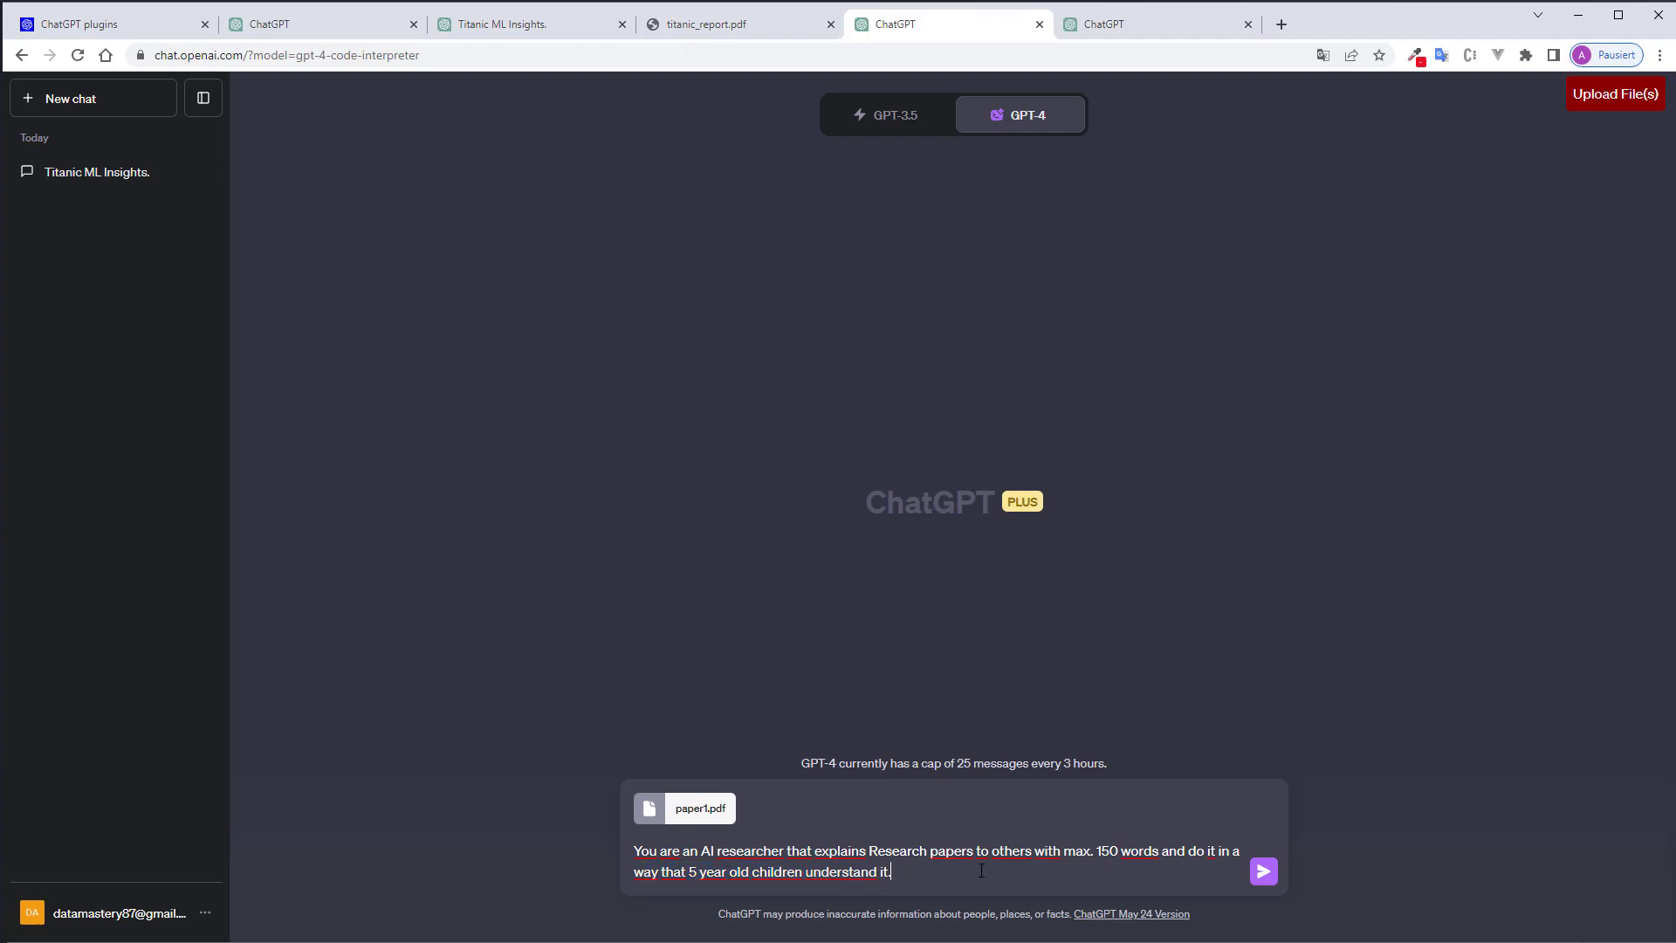
{"action": "left_click", "coordinate": [1264, 871]}
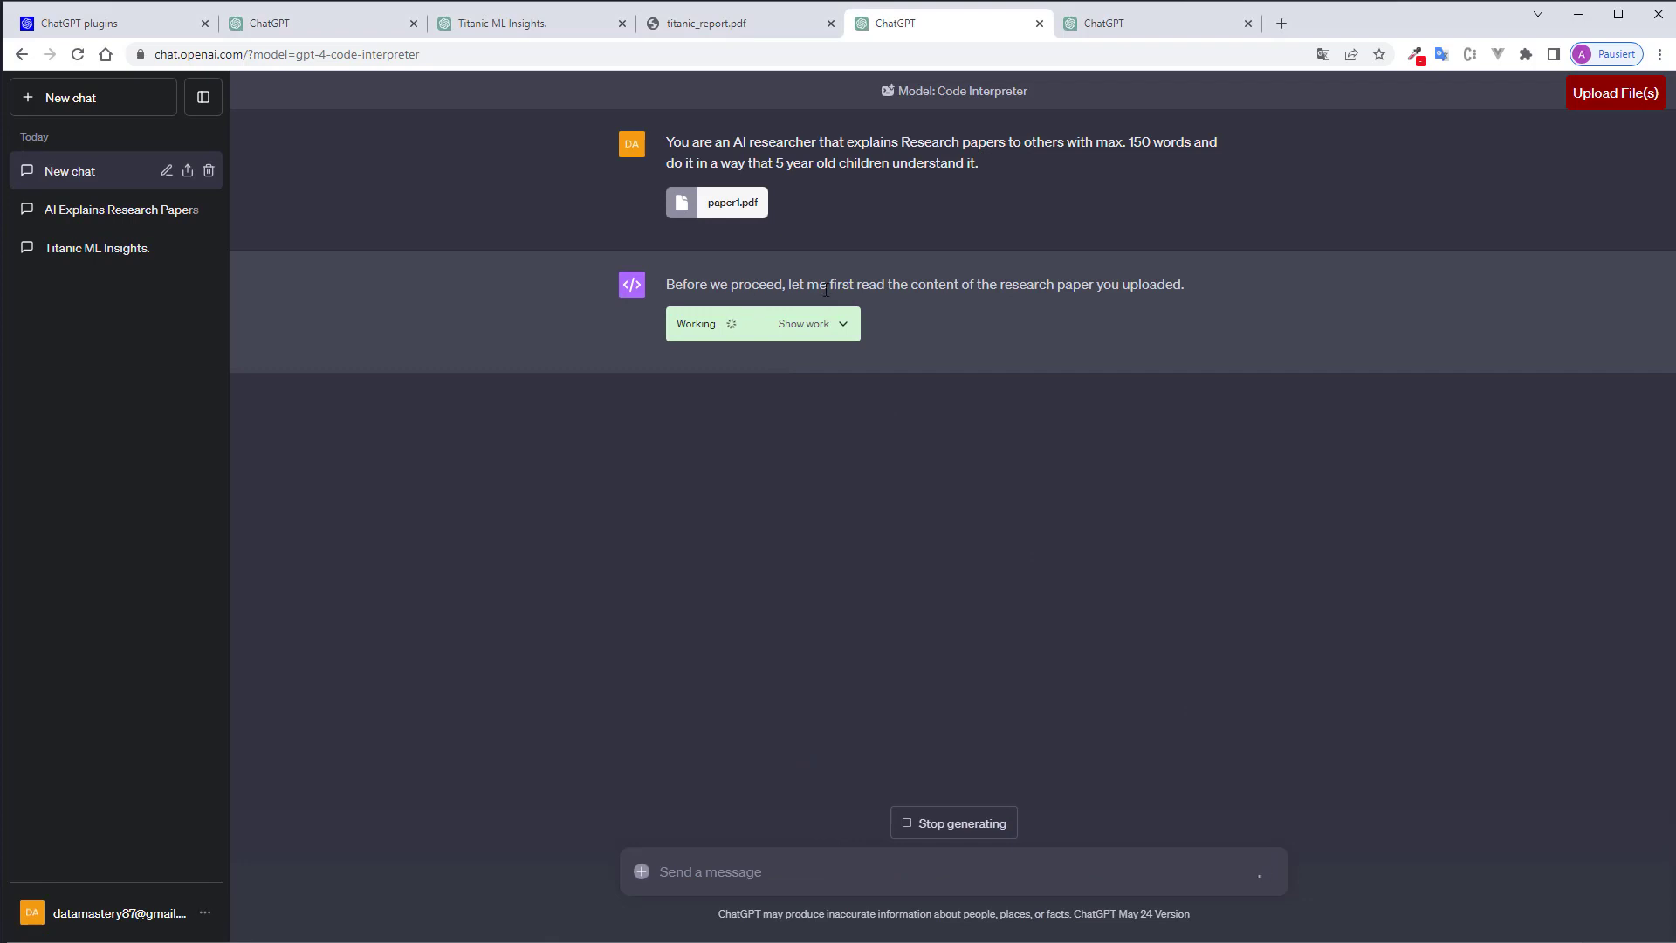
Show and then hide the code ChatGPT runs to read paper1.pdf.
{"action": "left_click", "coordinate": [795, 327]}
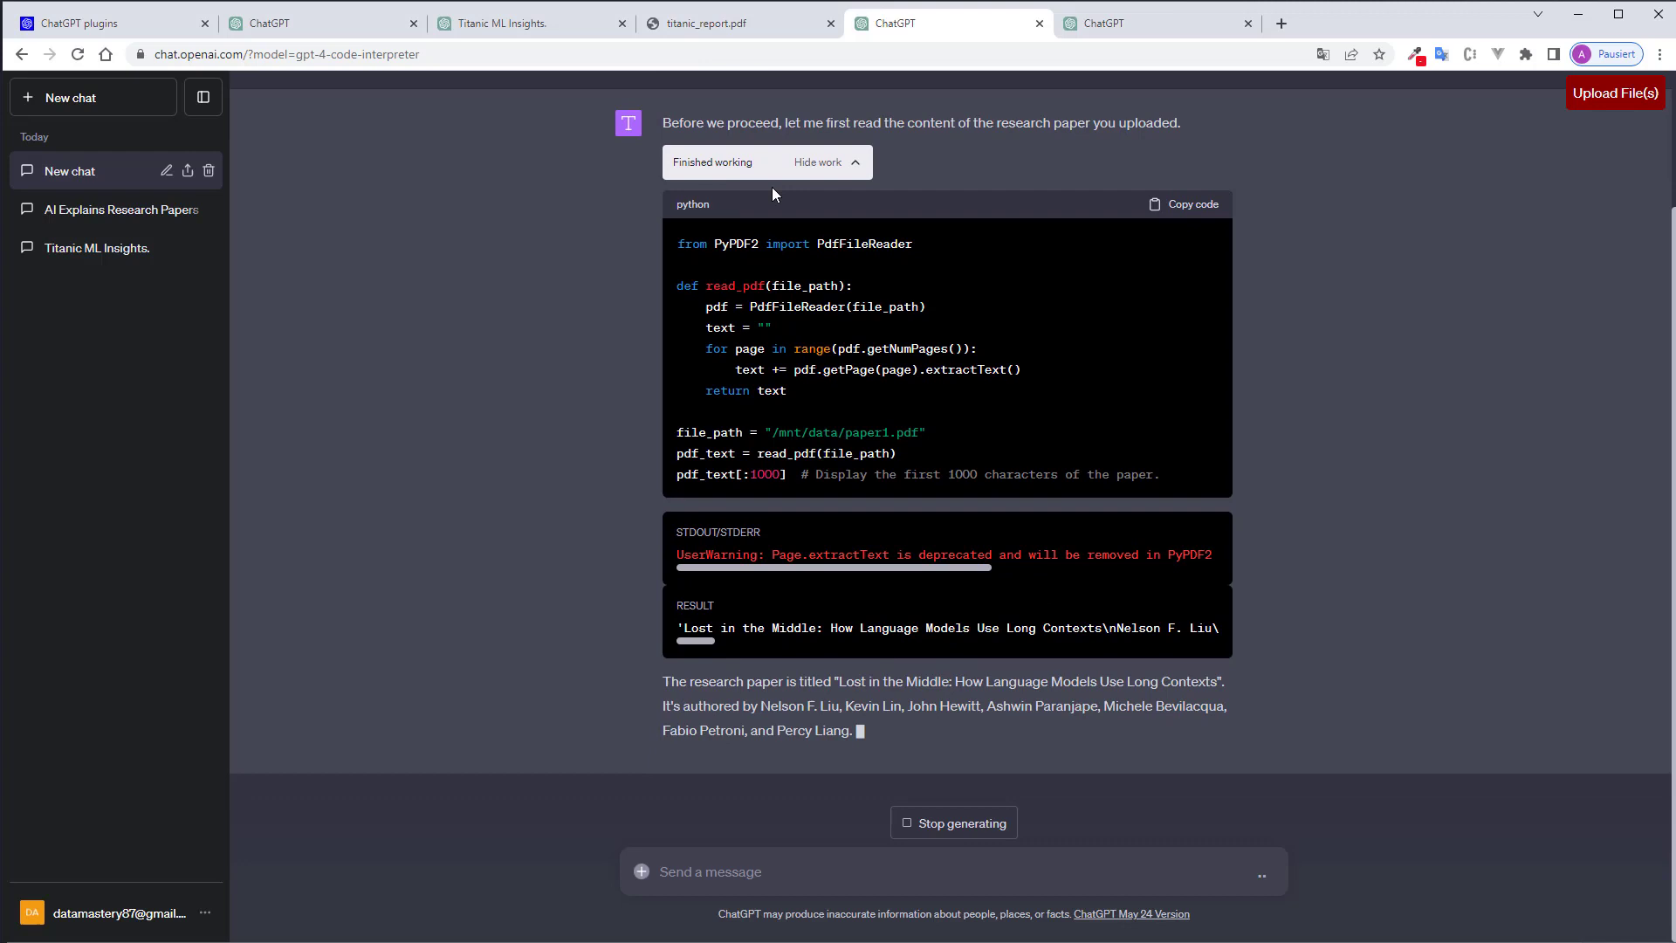
{"action": "left_click", "coordinate": [825, 161]}
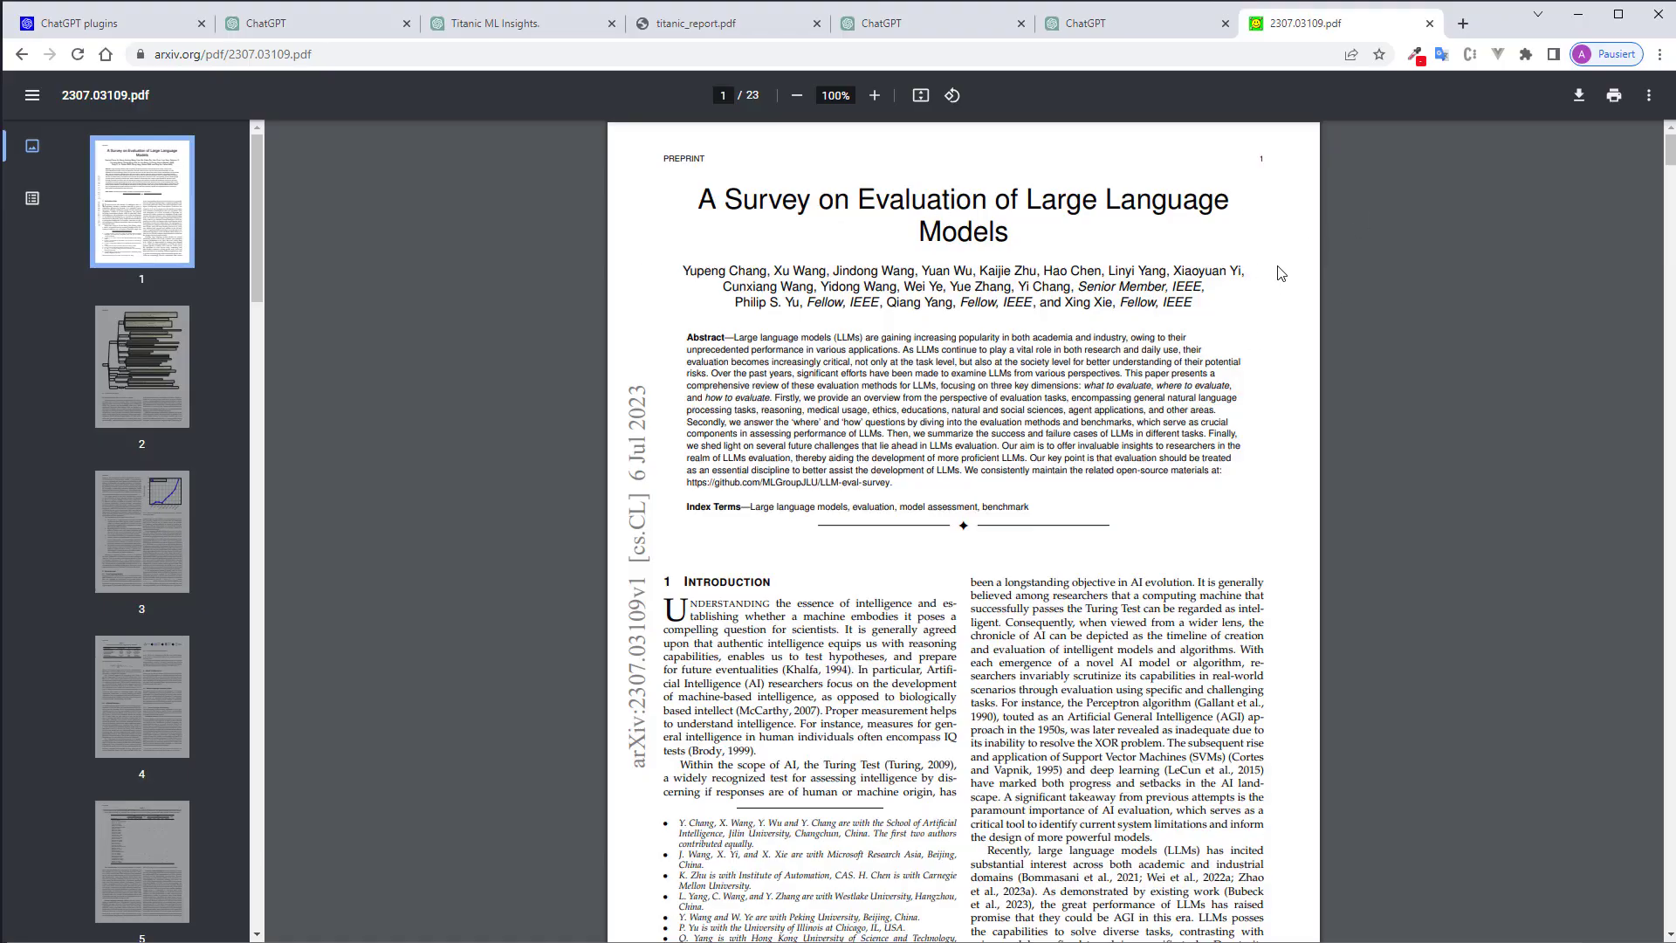
{"action": "scroll", "coordinate": [1258, 262], "scroll_direction": "down", "scroll_amount": 8}
{"action": "scroll", "coordinate": [1231, 269], "scroll_direction": "down", "scroll_amount": 8}
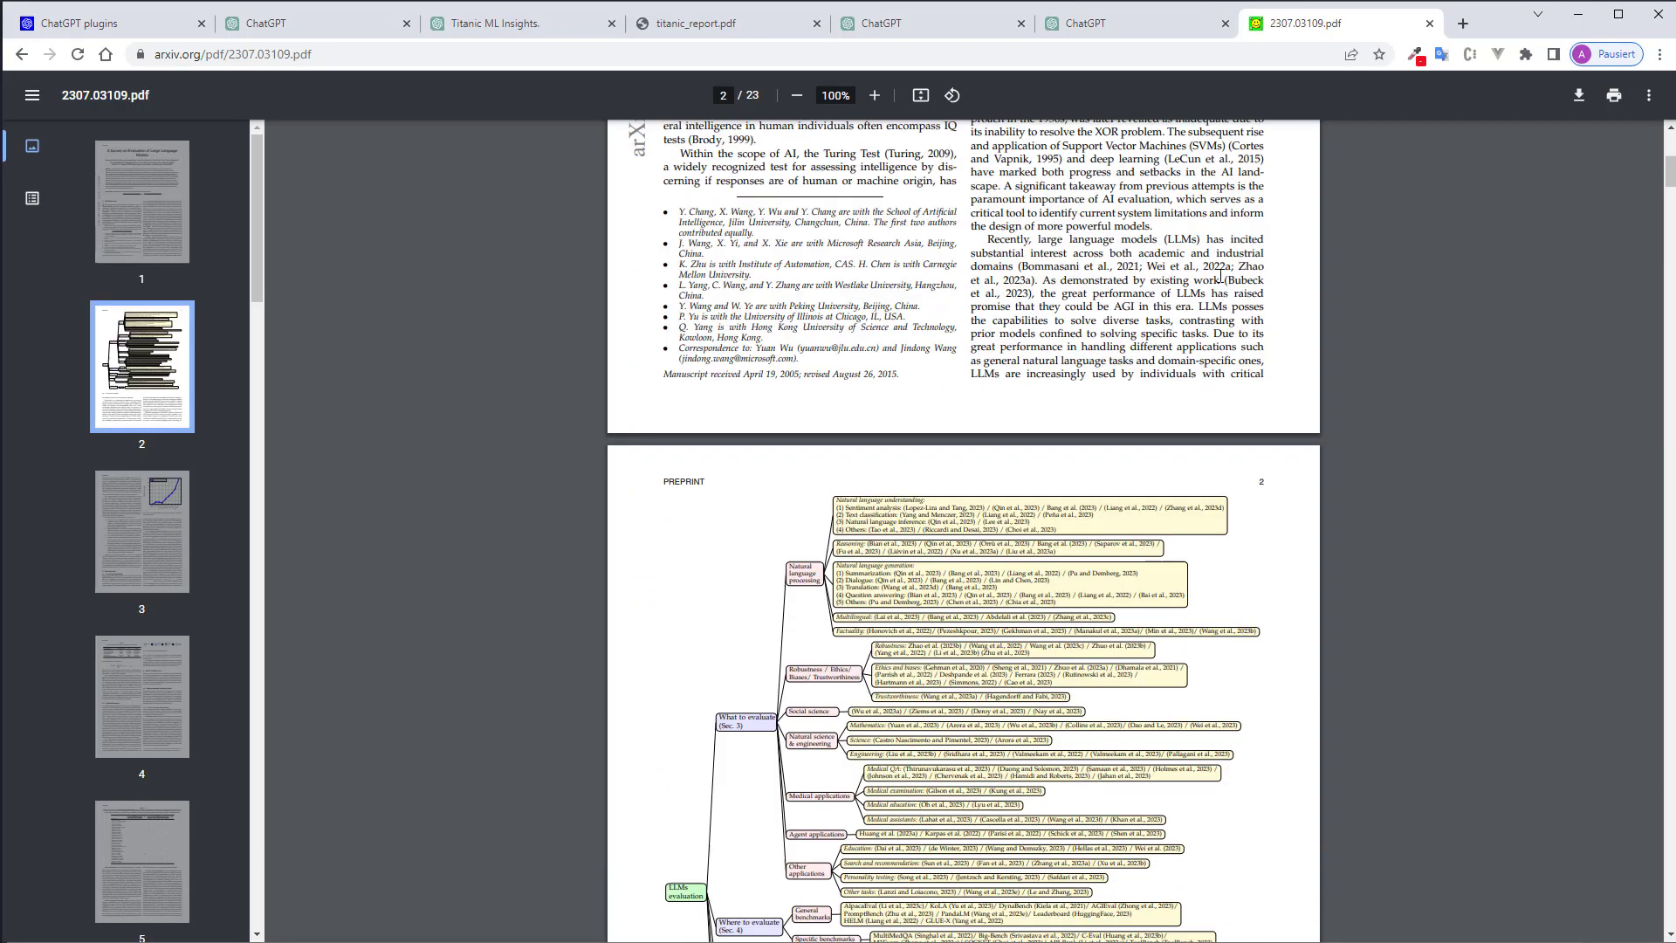
{"action": "scroll", "coordinate": [1178, 432], "scroll_direction": "down", "scroll_amount": 5}
{"action": "scroll", "coordinate": [969, 418], "scroll_direction": "up", "scroll_amount": 3}
{"action": "scroll", "coordinate": [1106, 424], "scroll_direction": "down", "scroll_amount": 8}
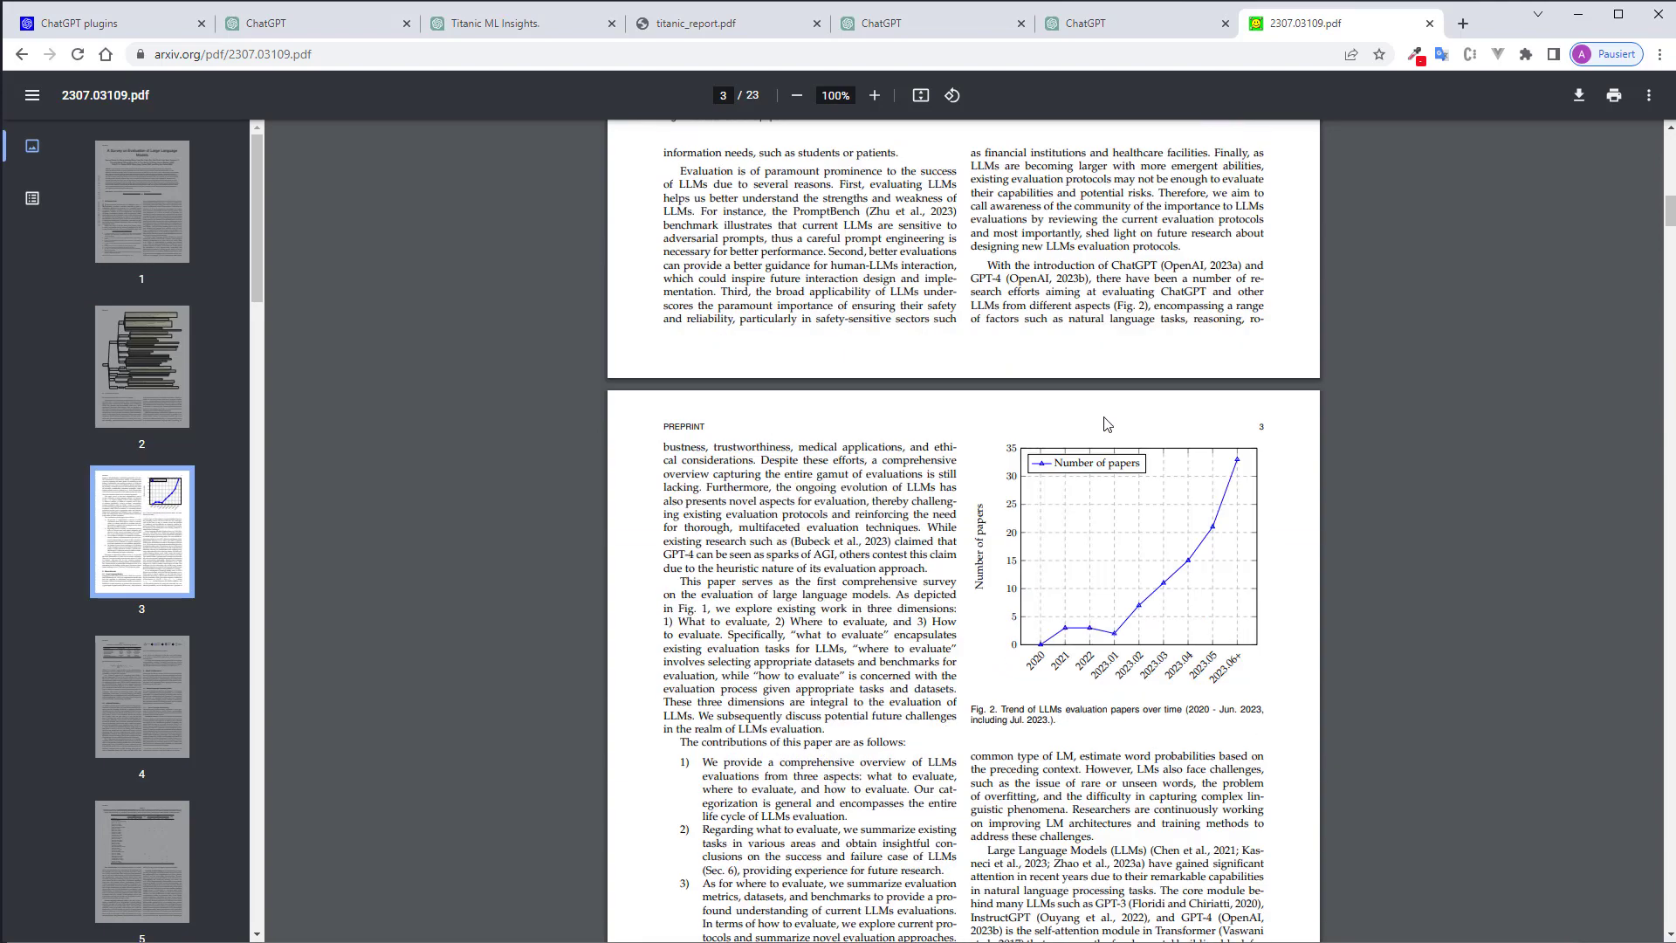
{"action": "scroll", "coordinate": [1107, 424], "scroll_direction": "down", "scroll_amount": 1}
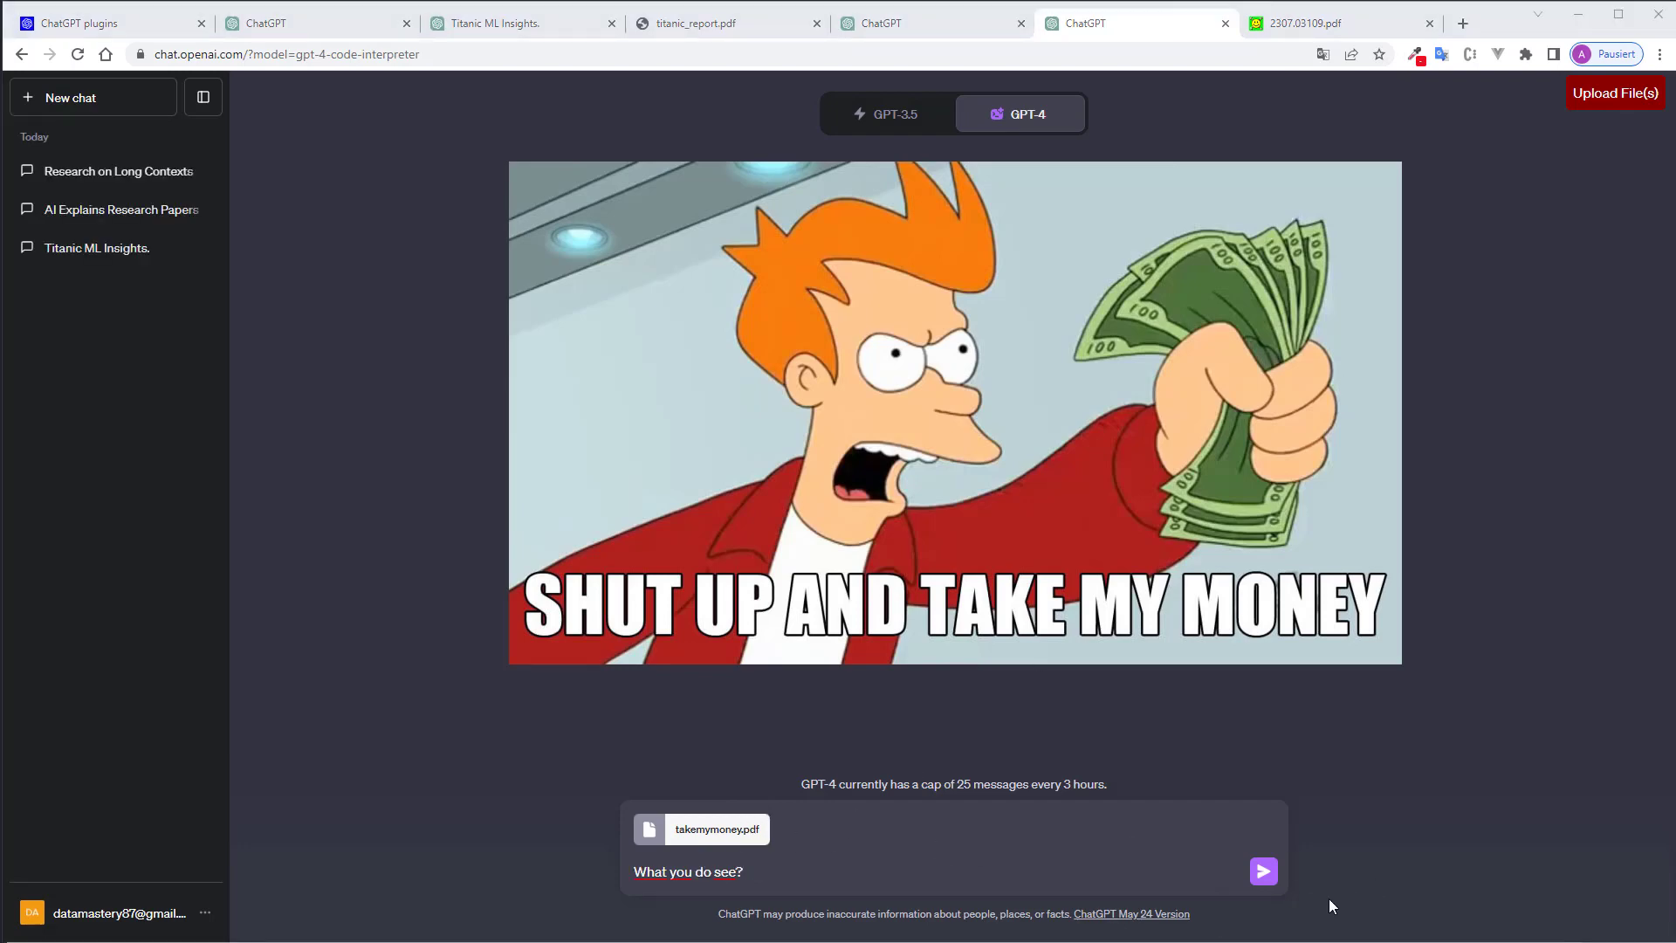
Ask about takemymoney.pdf, watch the extraction code, and highlight the Optical Character Recognition offer.
{"action": "left_click", "coordinate": [1262, 871]}
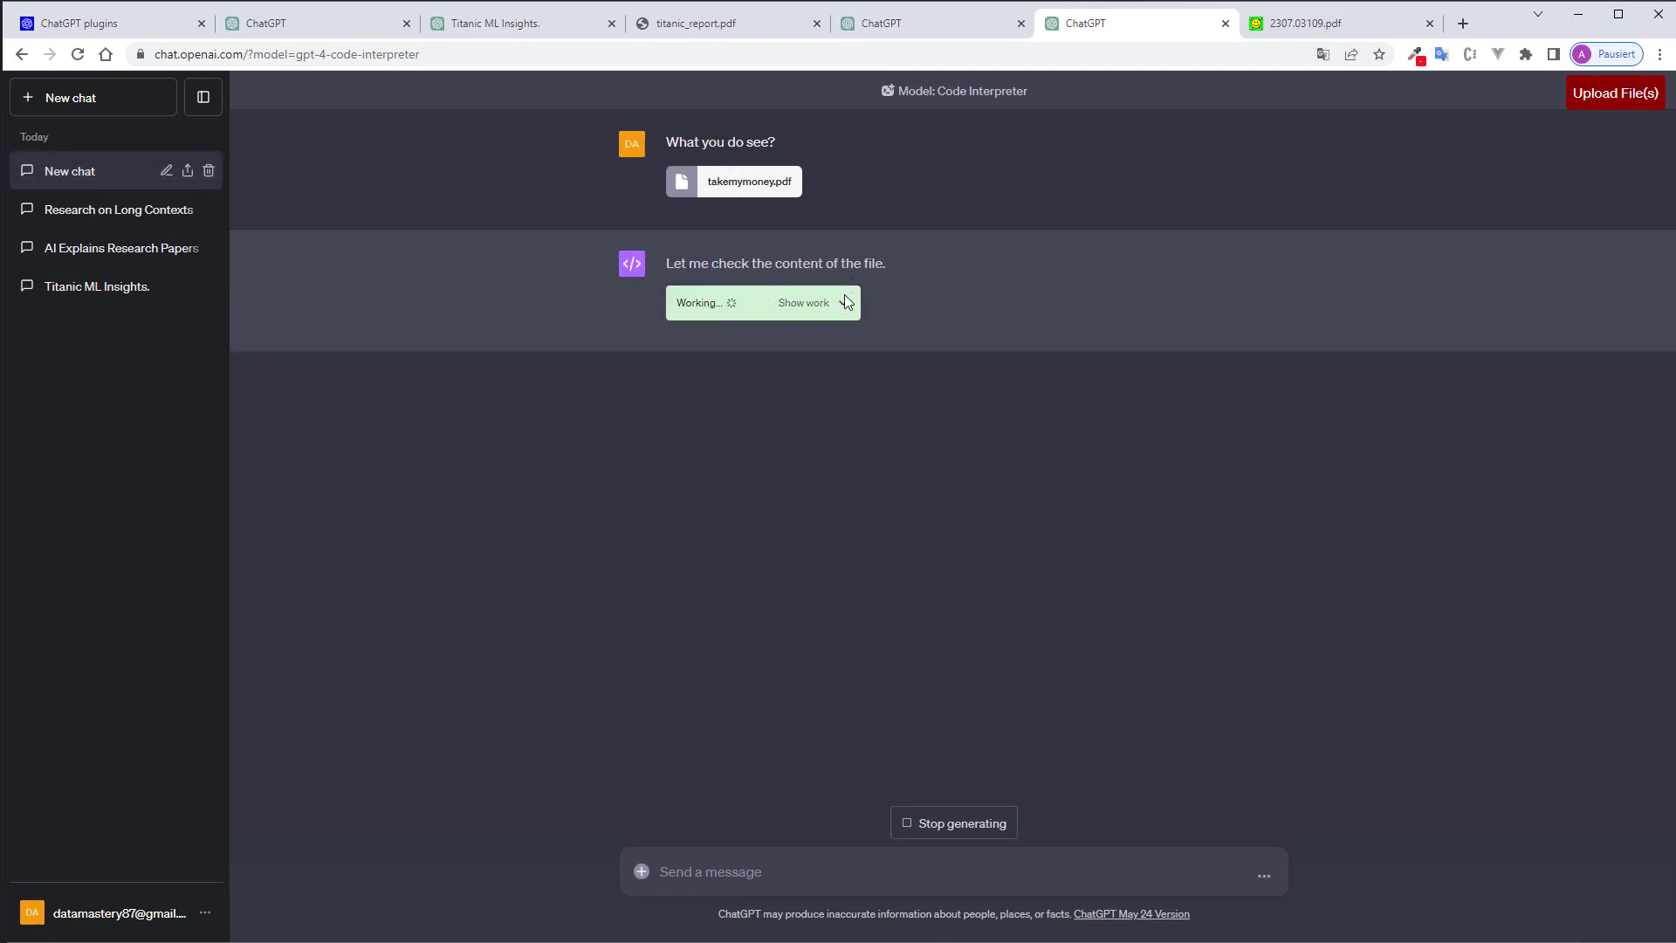
{"action": "left_click", "coordinate": [845, 304]}
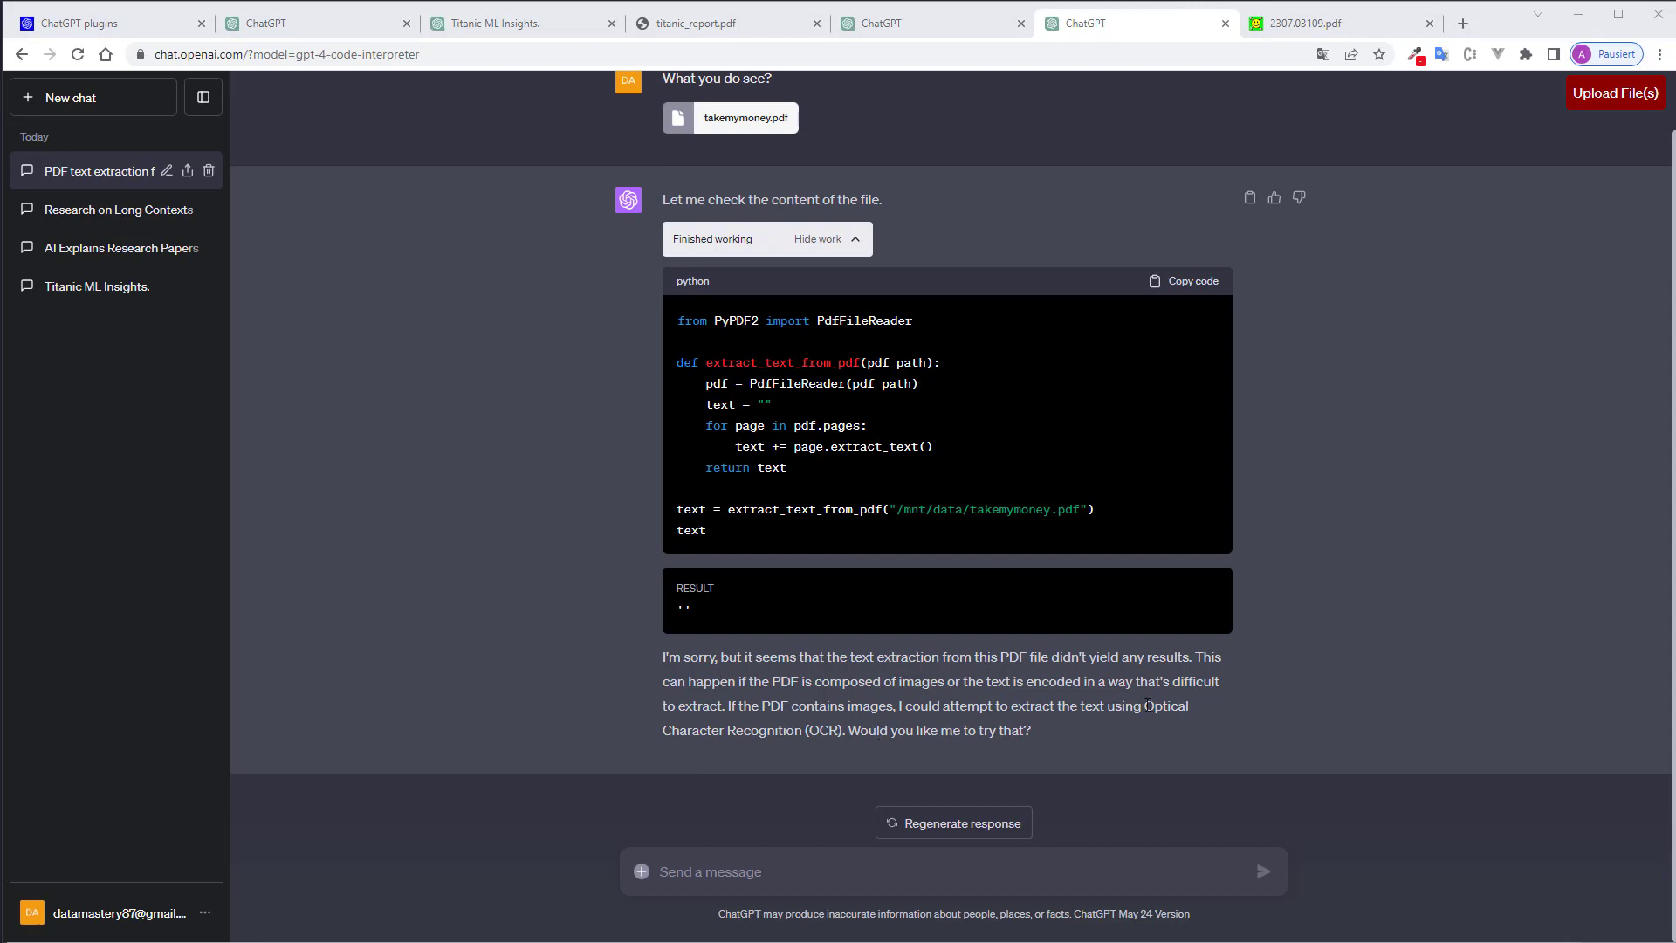
{"action": "left_click_drag", "start_coordinate": [1147, 704], "coordinate": [805, 740]}
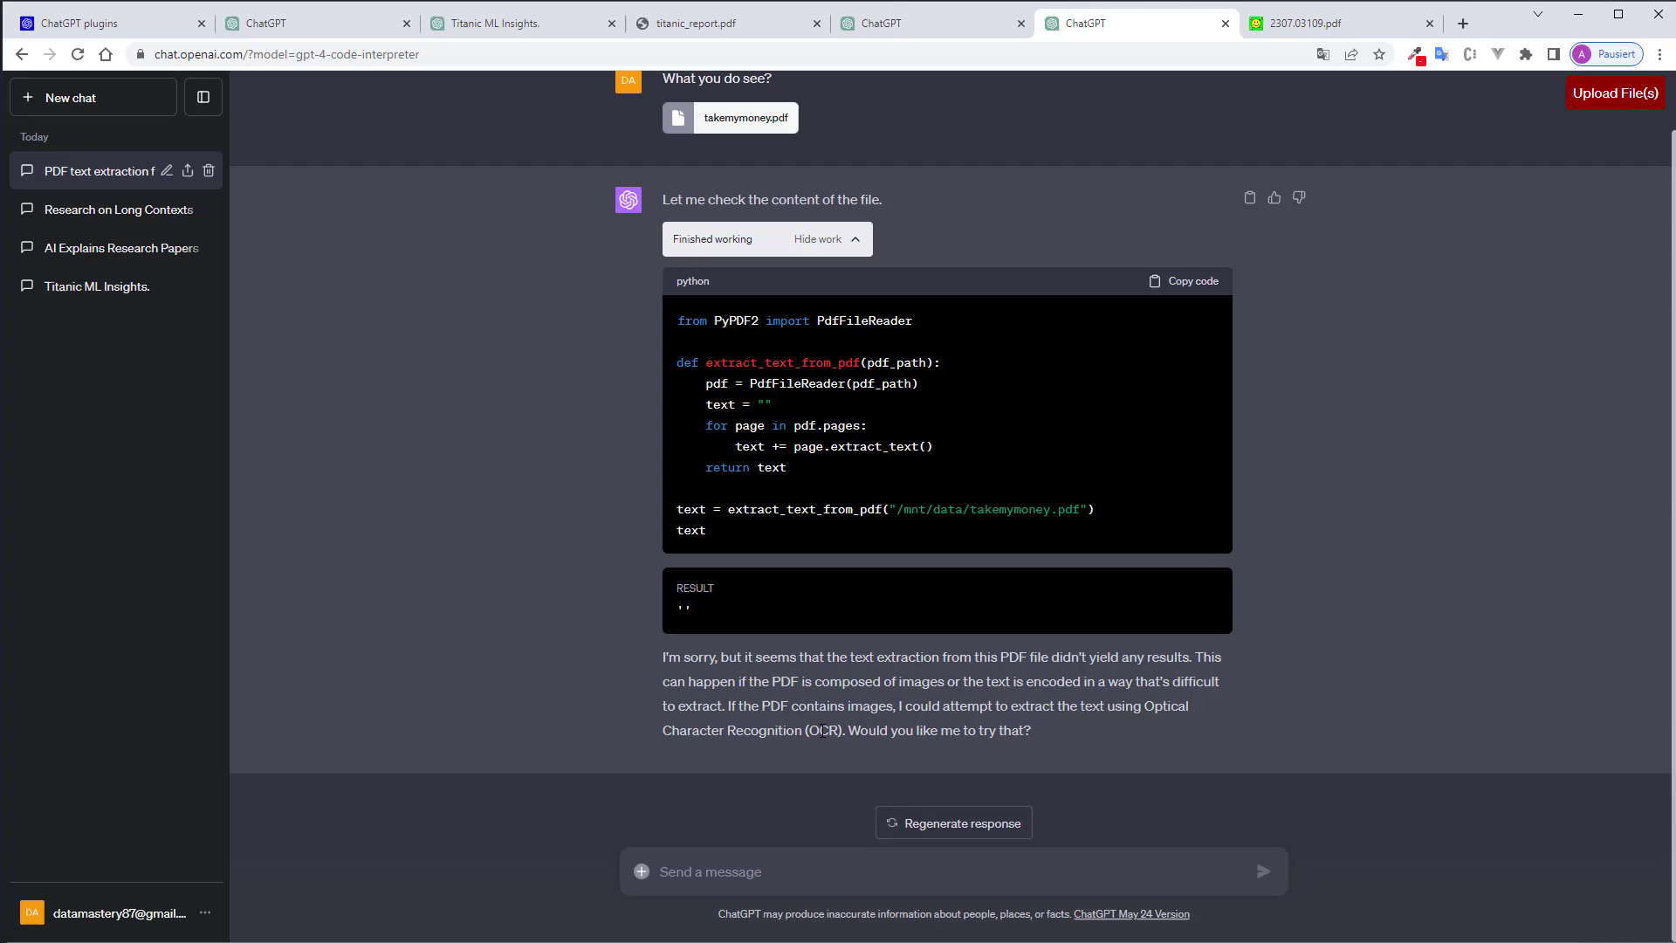
Reply 'yes' to accept the OCR attempt on takemymoney.pdf.
{"action": "left_click", "coordinate": [820, 866]}
{"action": "type", "text": "y"}
{"action": "type", "text": "es"}
{"action": "key", "text": "Return"}
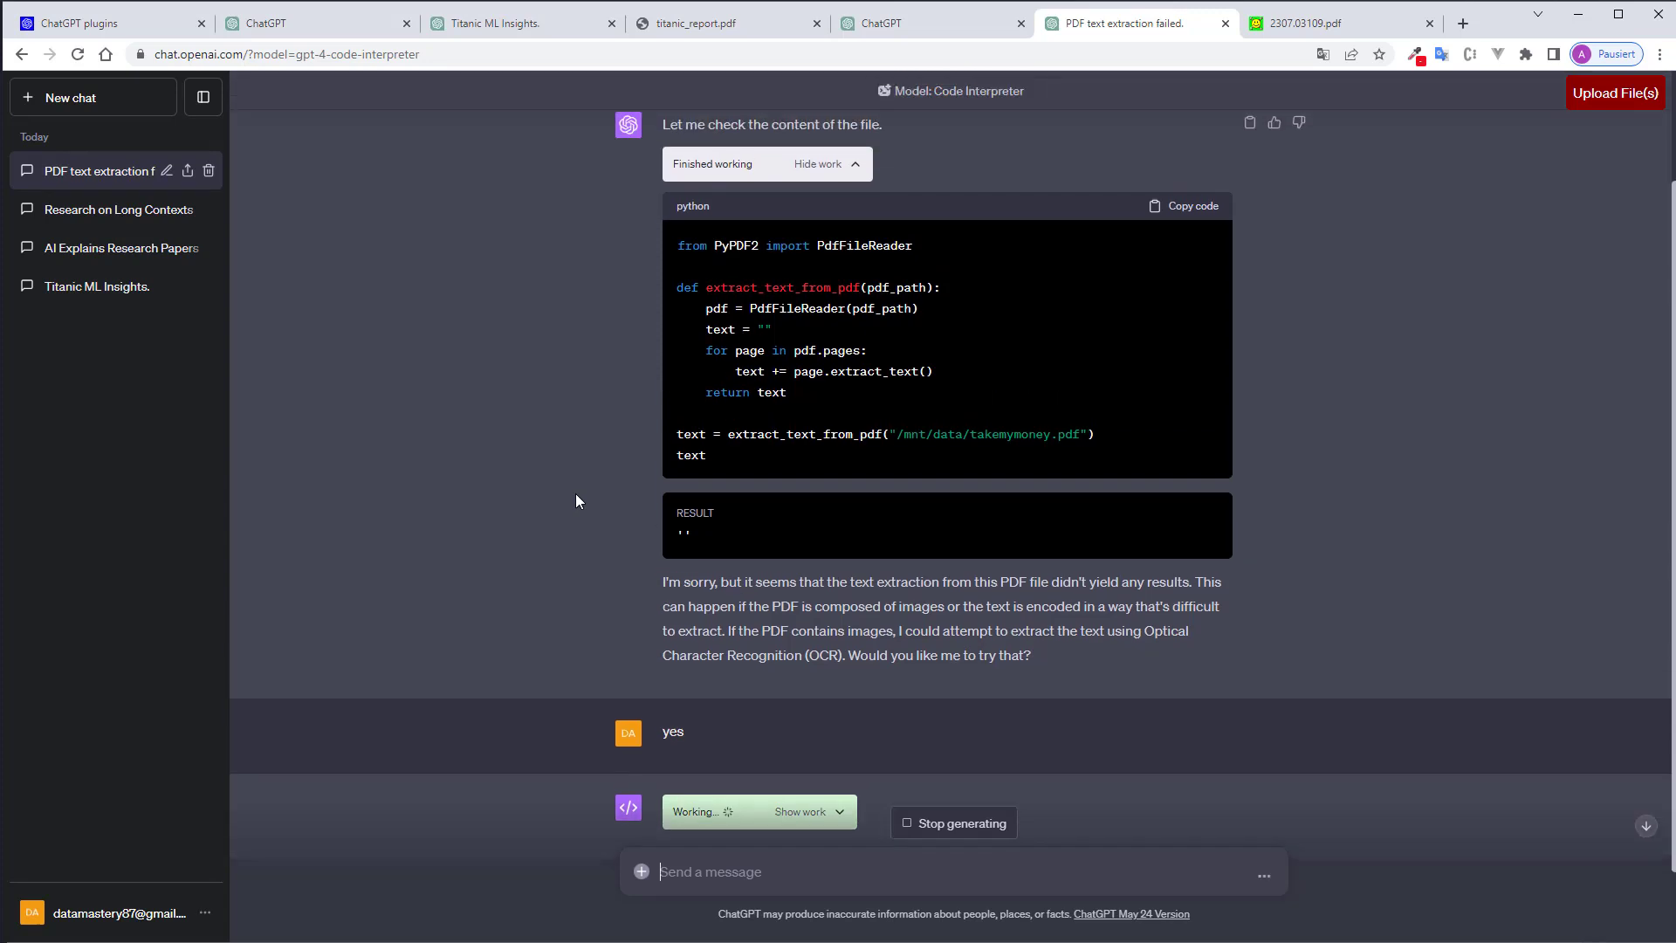
{"action": "scroll", "coordinate": [574, 493], "scroll_direction": "down", "scroll_amount": 2}
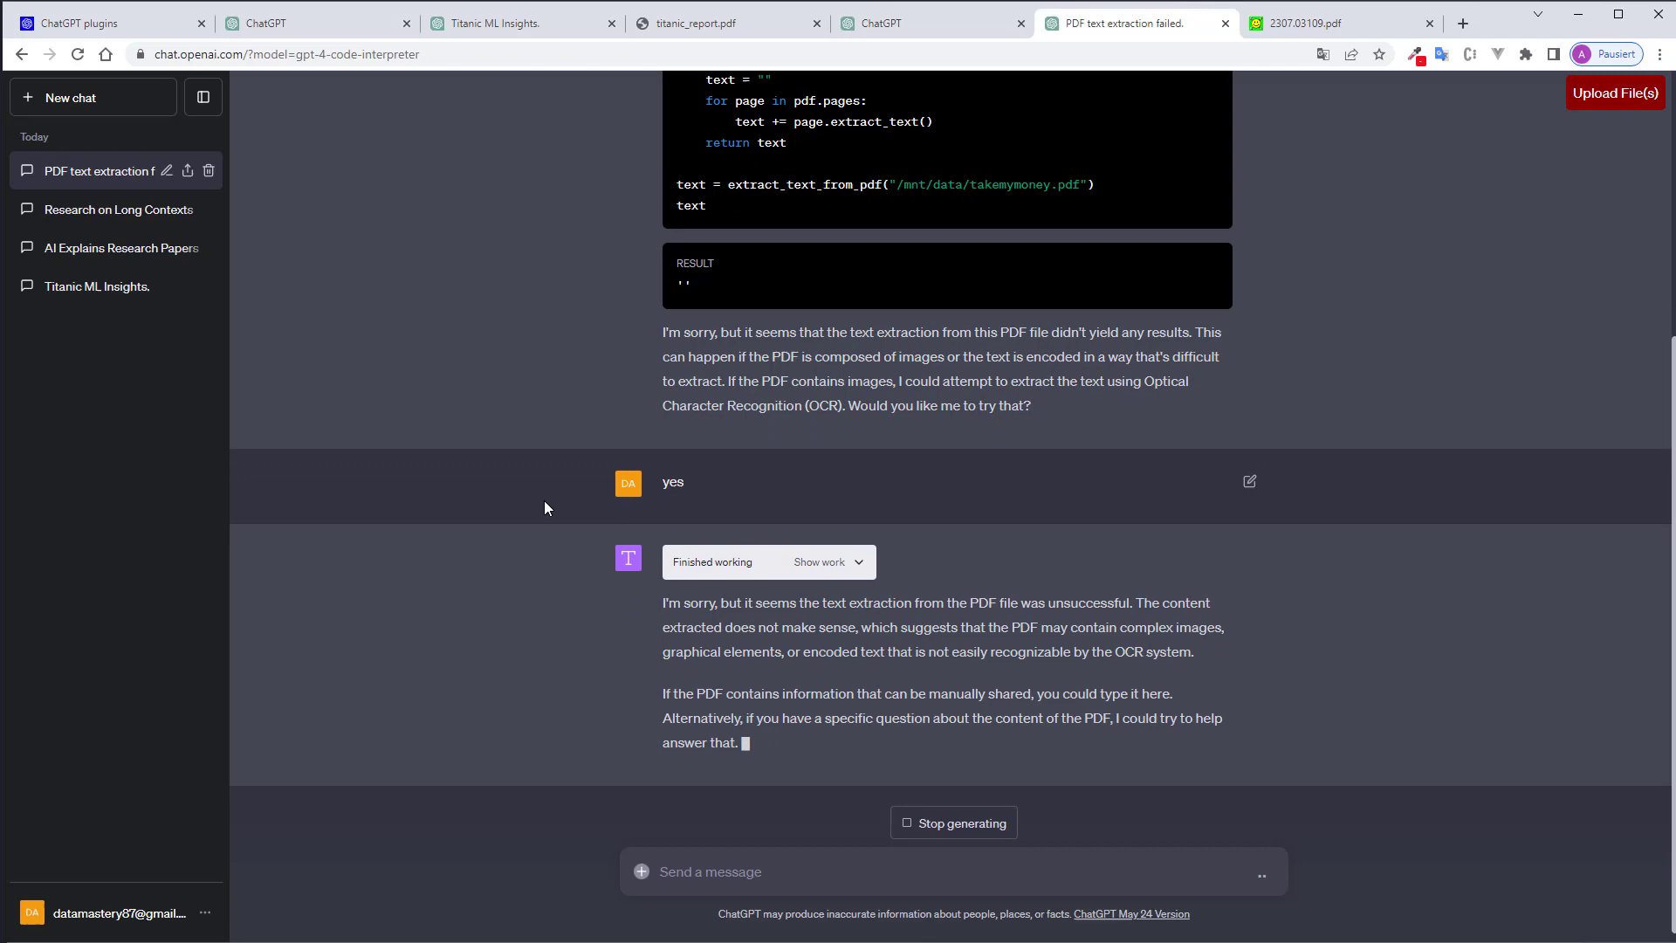
Reveal the pytesseract and pdf2image OCR code and its garbled output, highlighting 'pytesseract'.
{"action": "left_click", "coordinate": [828, 562]}
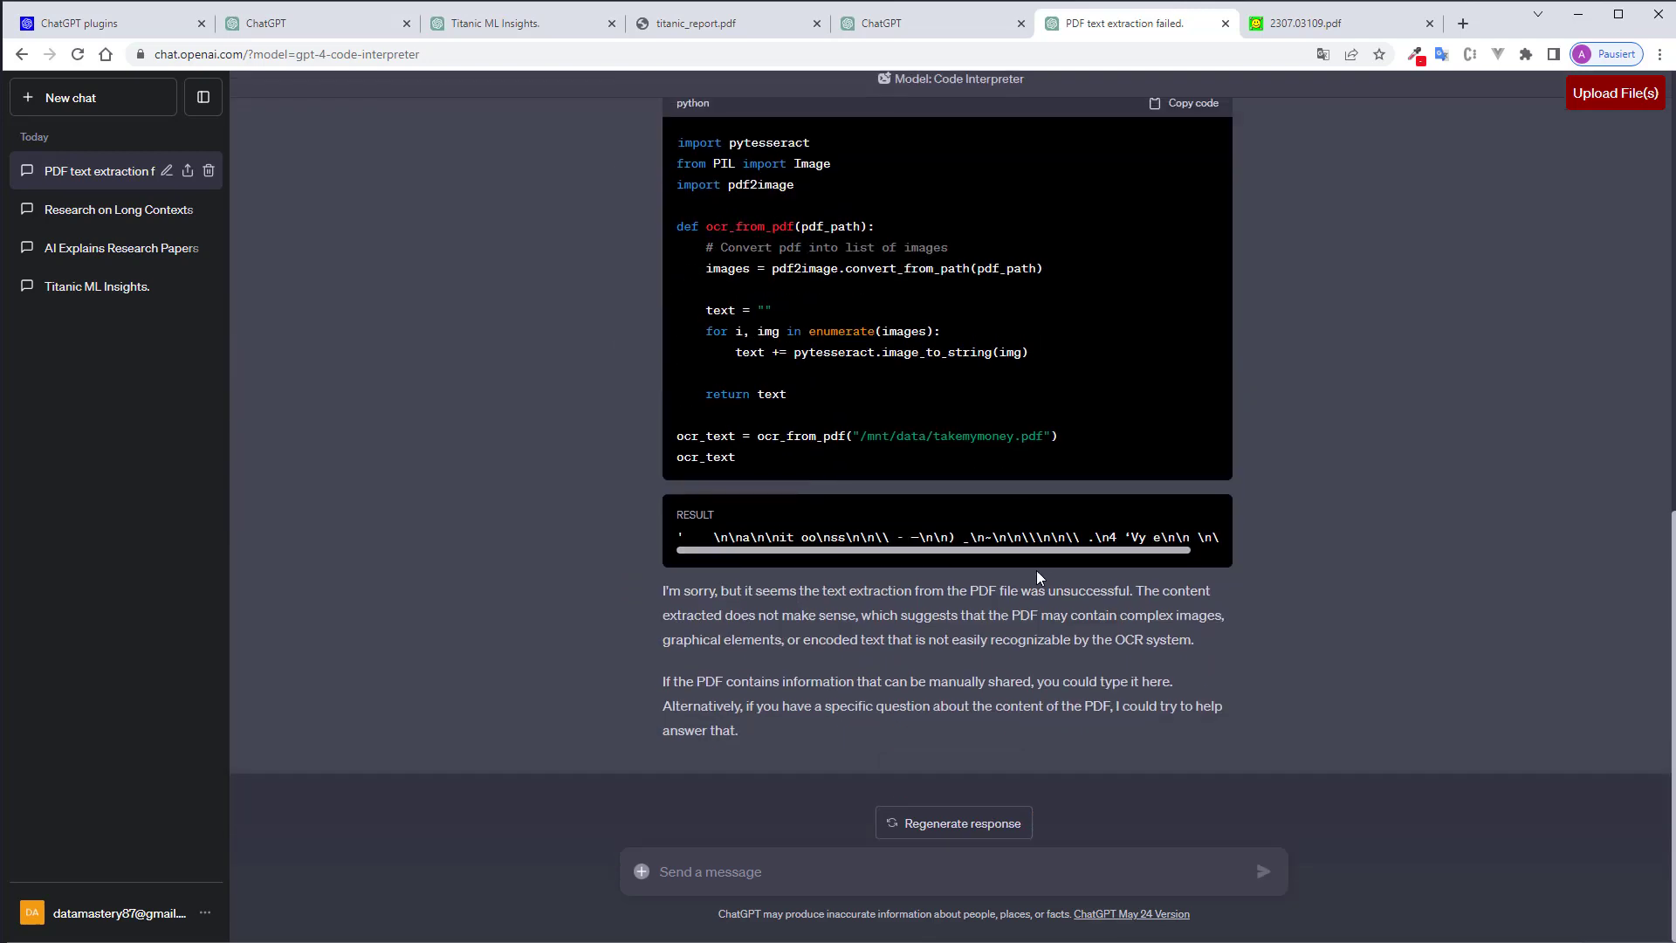
{"action": "scroll", "coordinate": [527, 410], "scroll_direction": "up", "scroll_amount": 1}
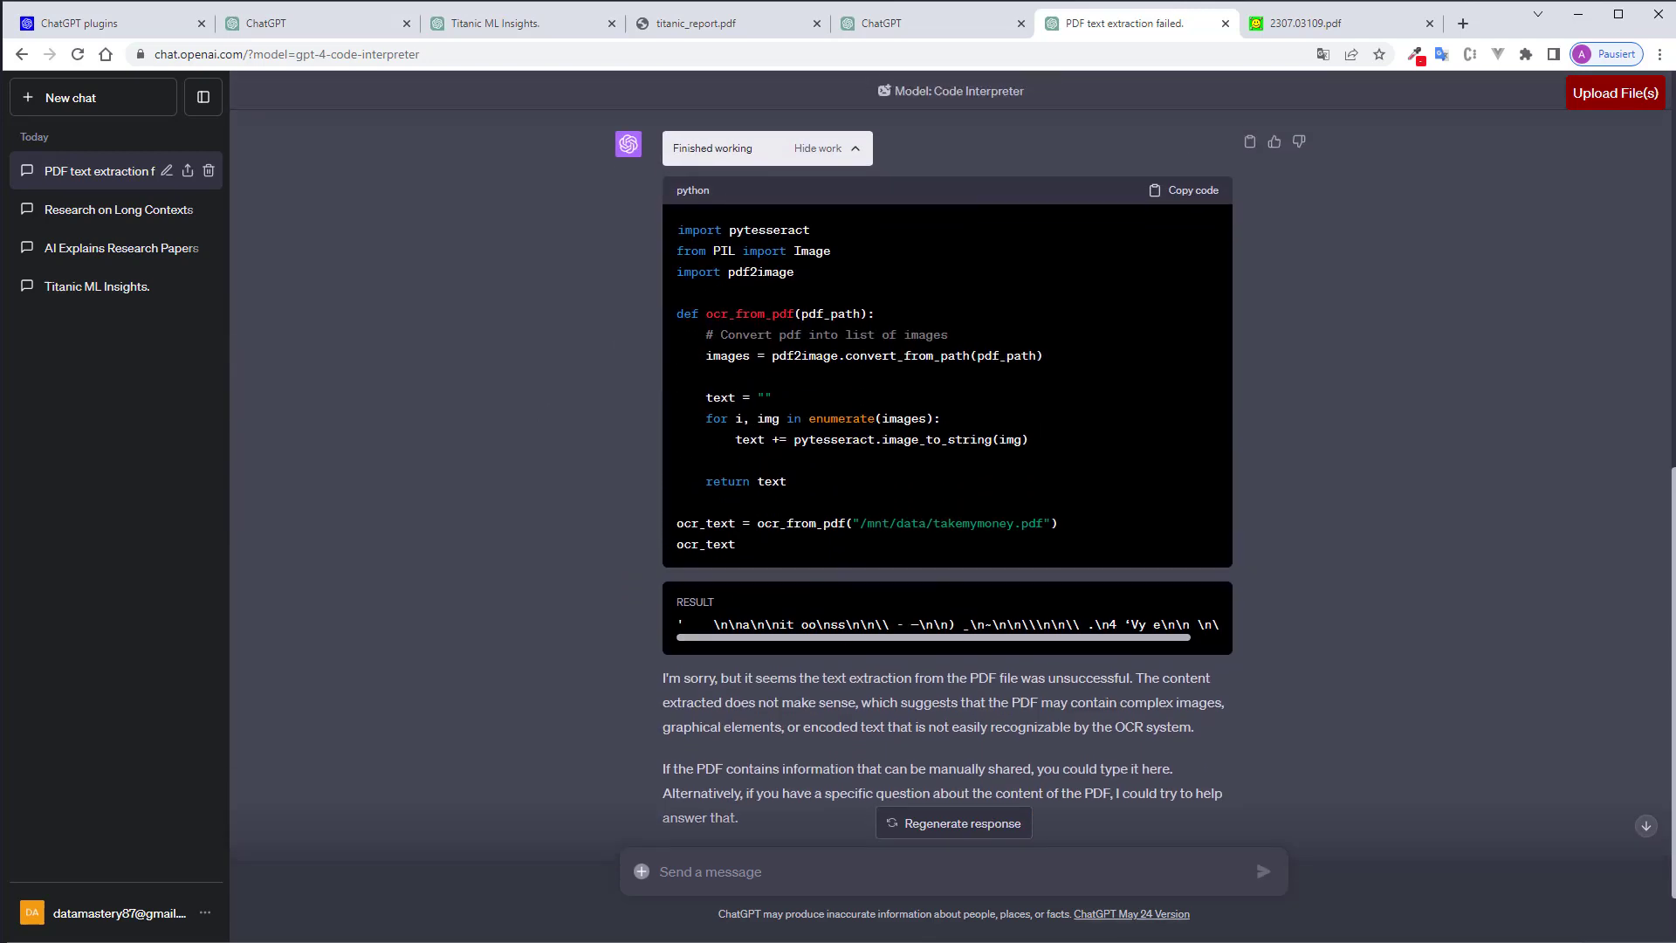
{"action": "double_click", "coordinate": [768, 229]}
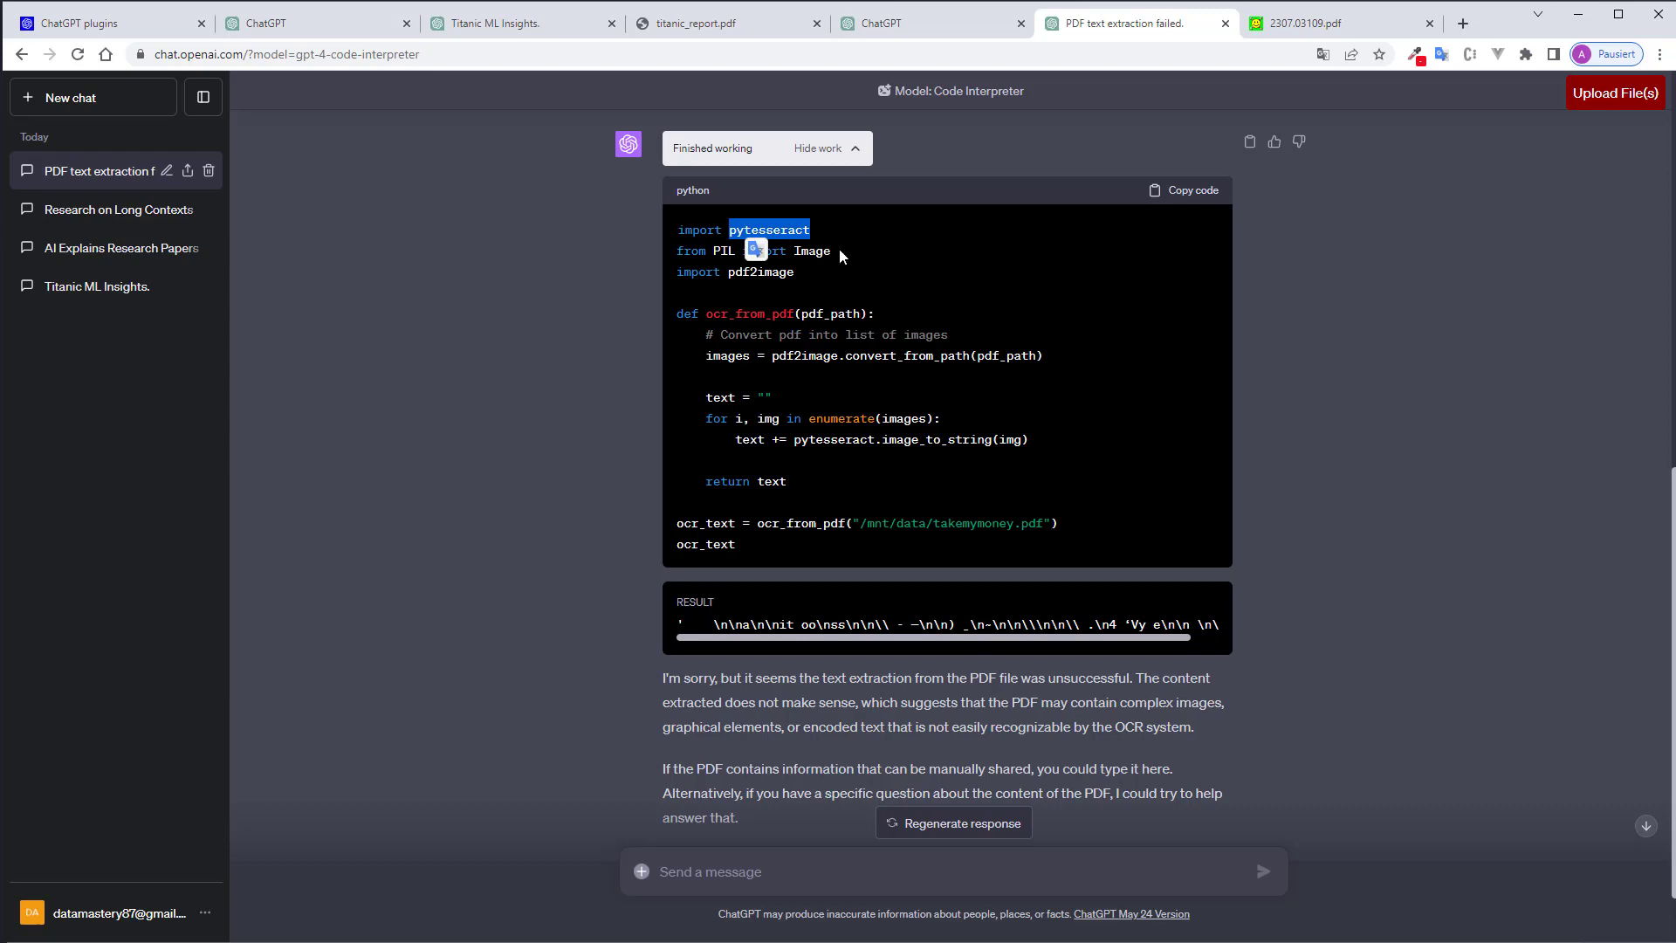
{"action": "scroll", "coordinate": [576, 417], "scroll_direction": "down", "scroll_amount": 1}
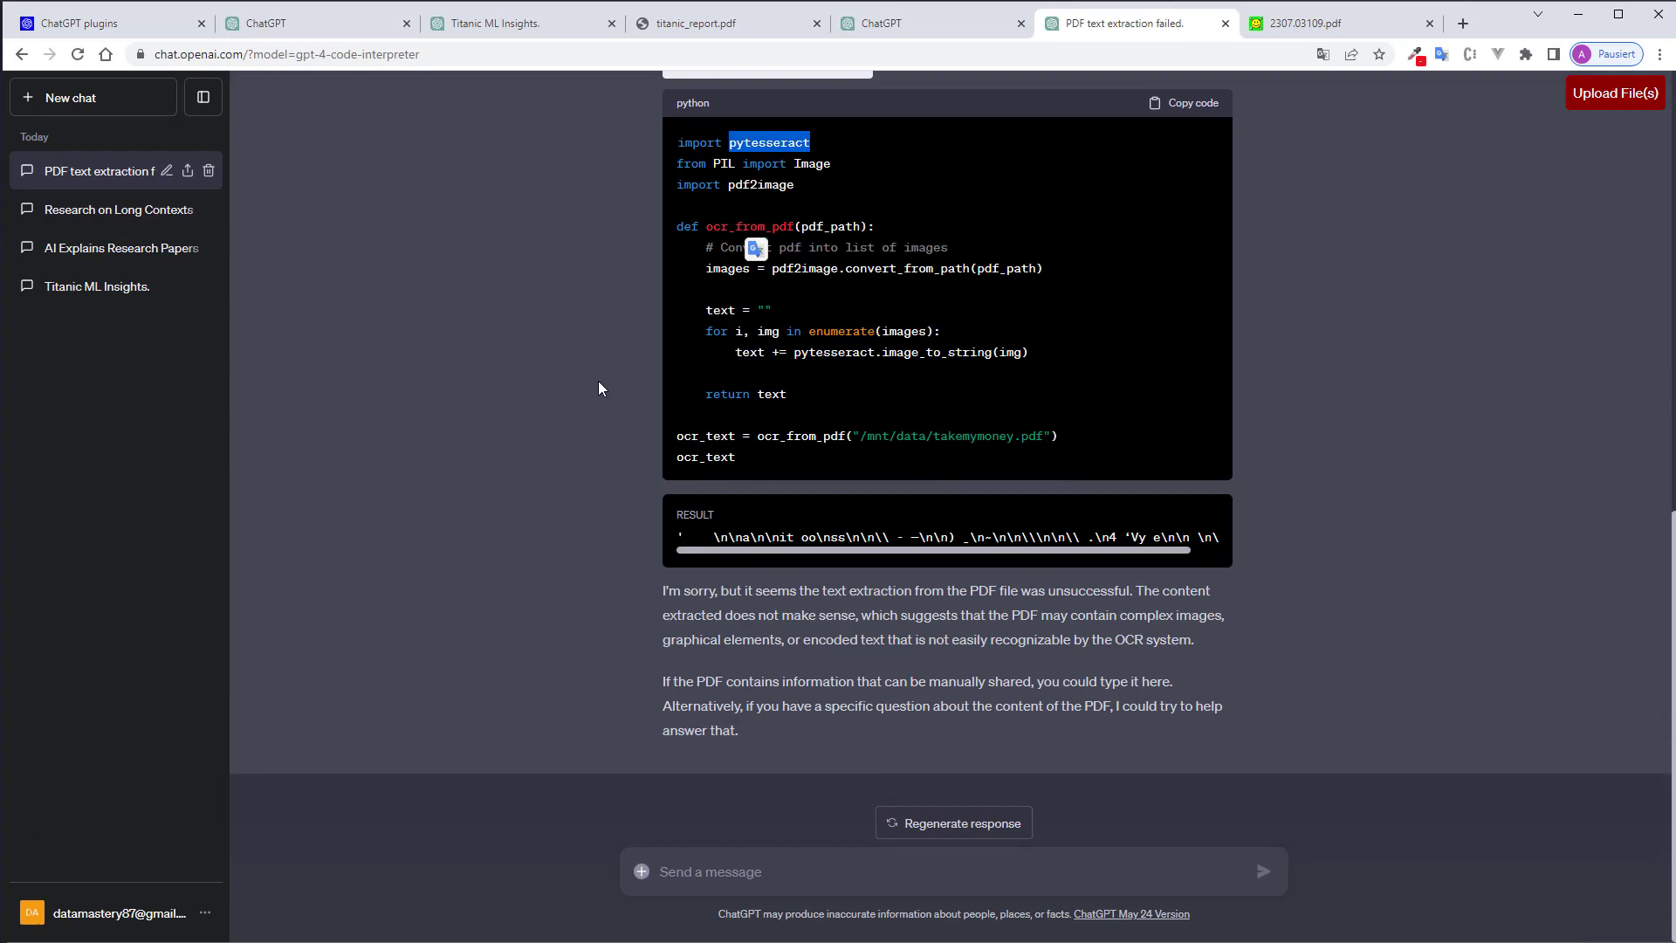
{"action": "scroll", "coordinate": [573, 389], "scroll_direction": "up", "scroll_amount": 2}
{"action": "scroll", "coordinate": [569, 394], "scroll_direction": "up", "scroll_amount": 2}
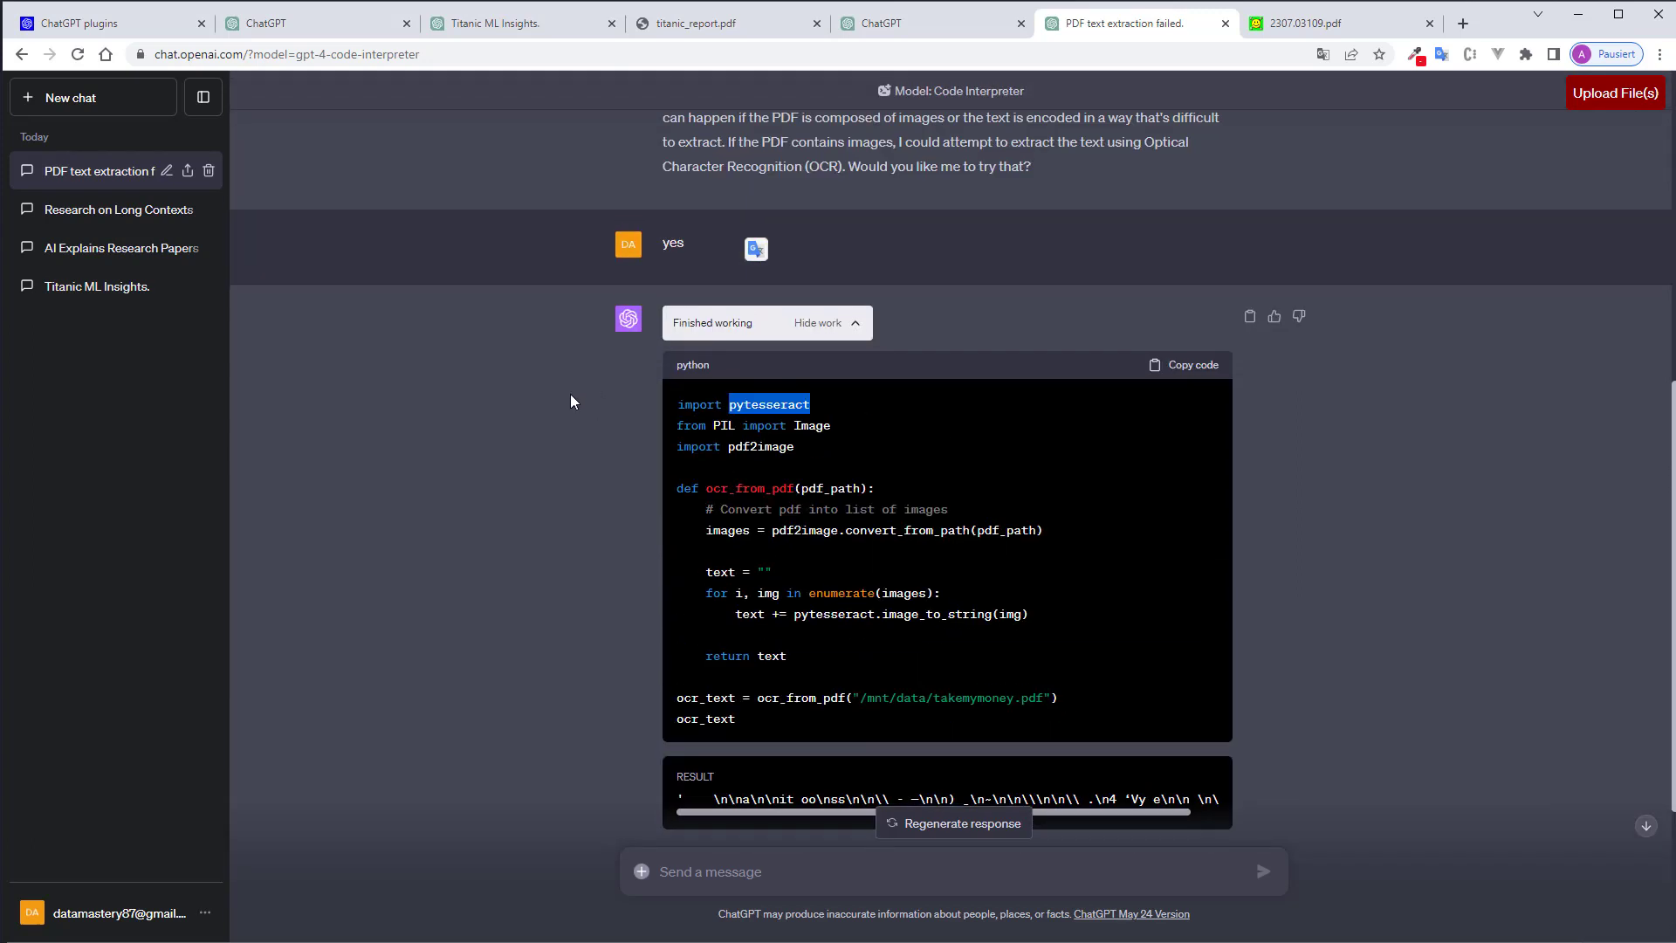
{"action": "scroll", "coordinate": [570, 393], "scroll_direction": "down", "scroll_amount": 1}
{"action": "scroll", "coordinate": [569, 395], "scroll_direction": "down", "scroll_amount": 1}
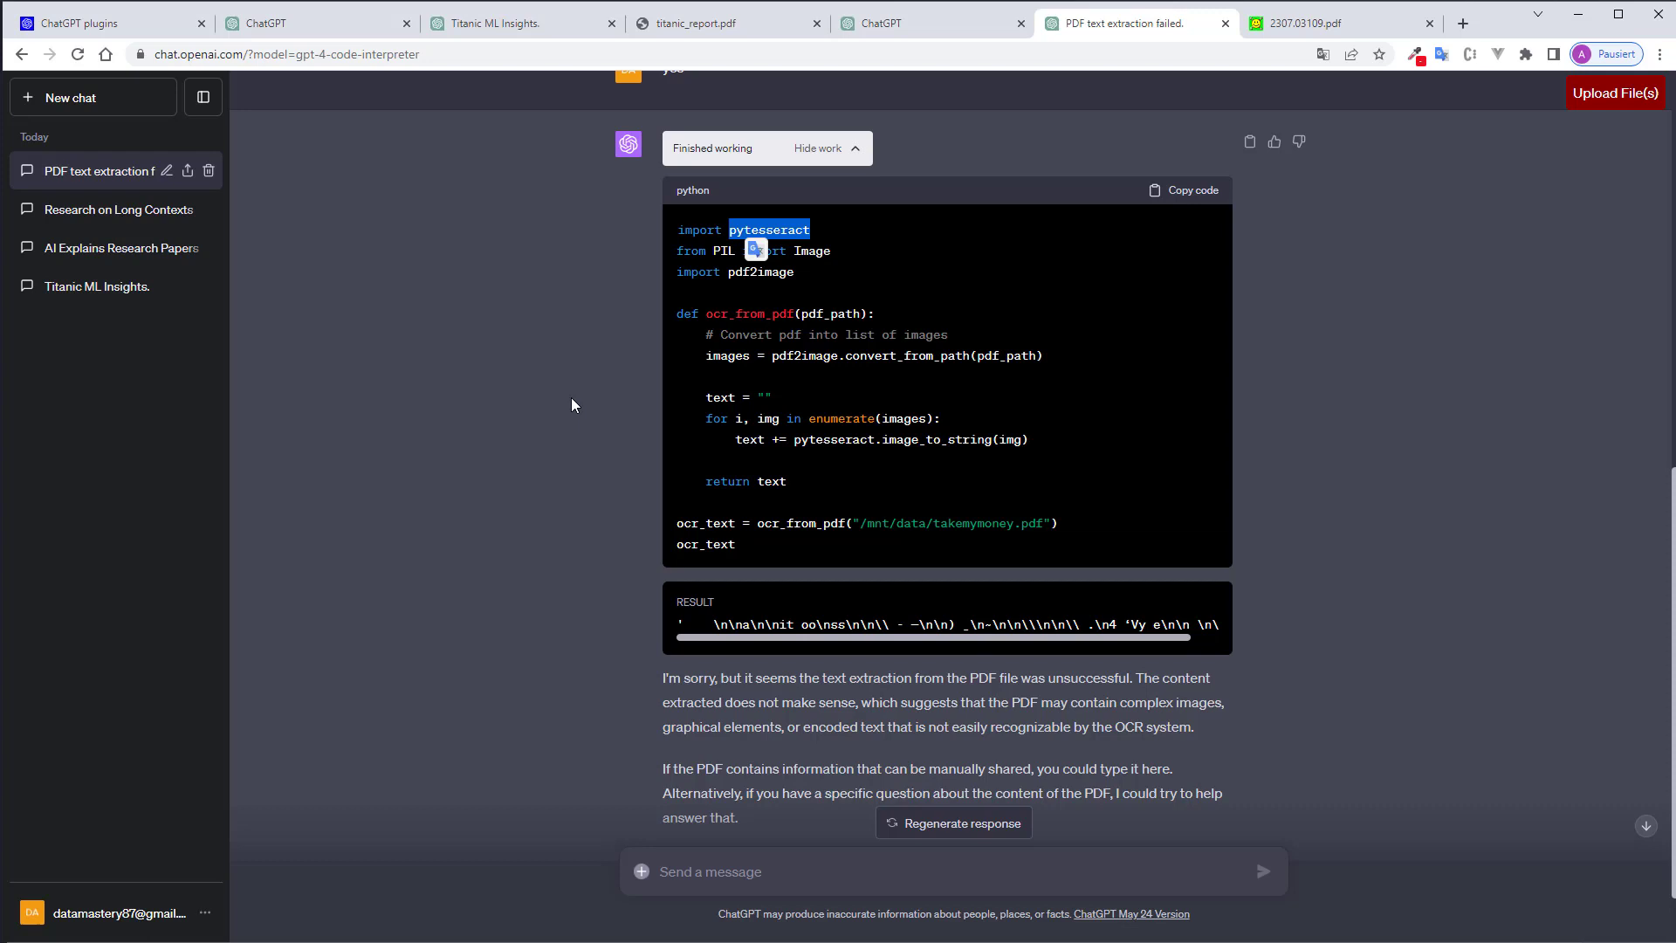
{"action": "key", "text": "alt+Tab"}
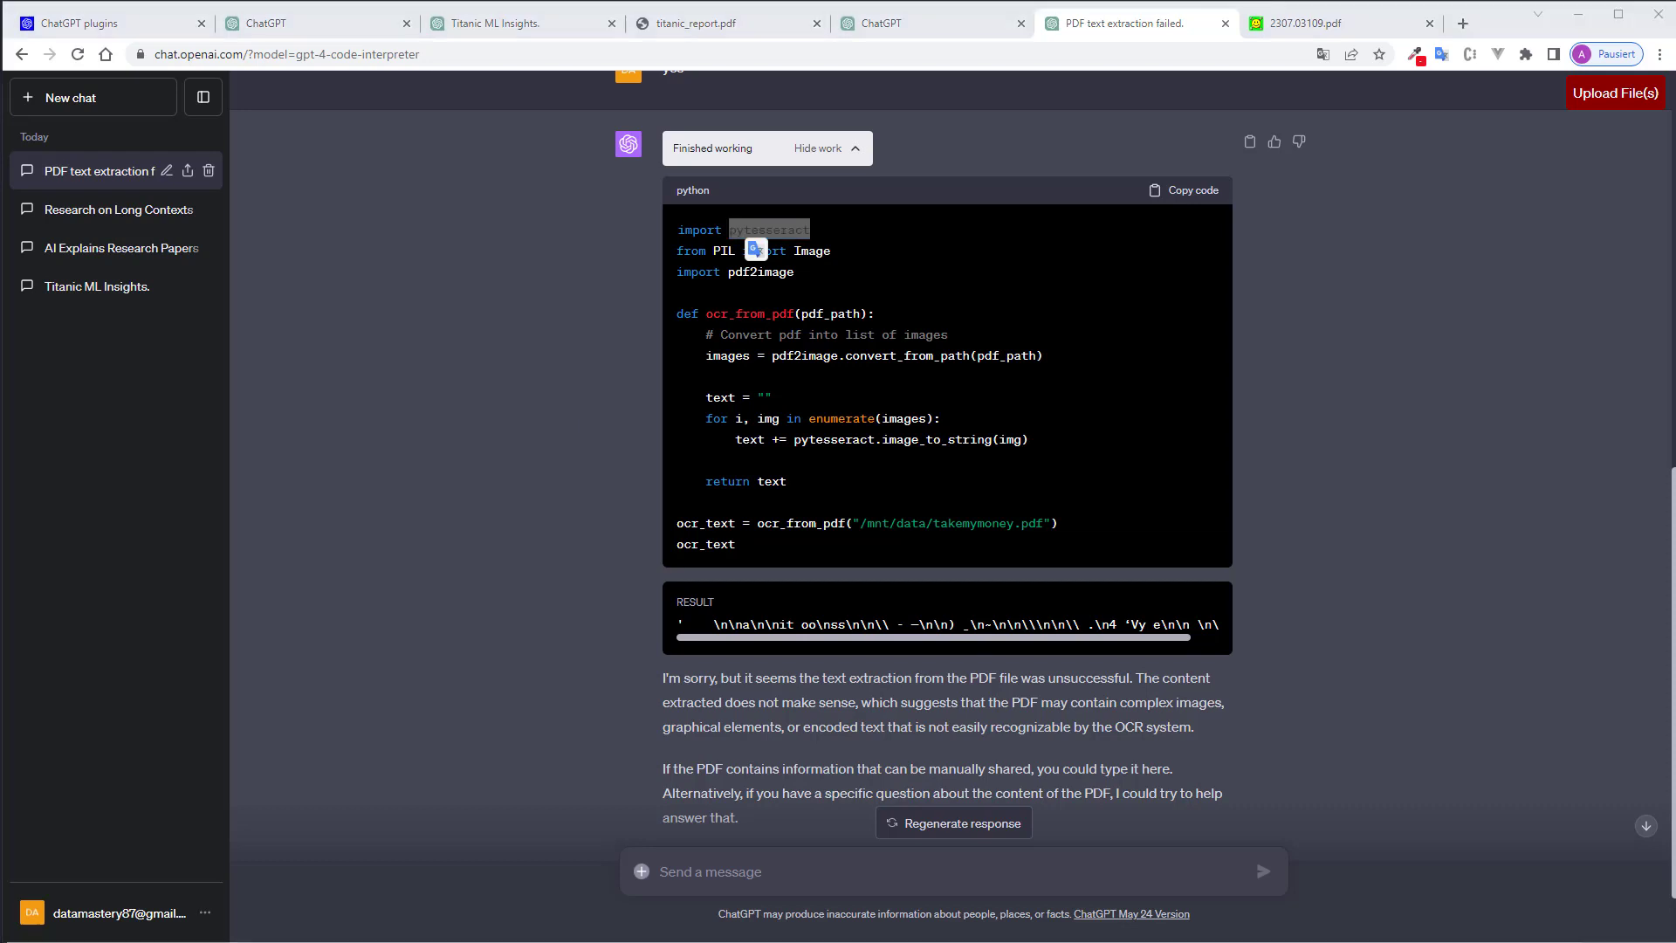